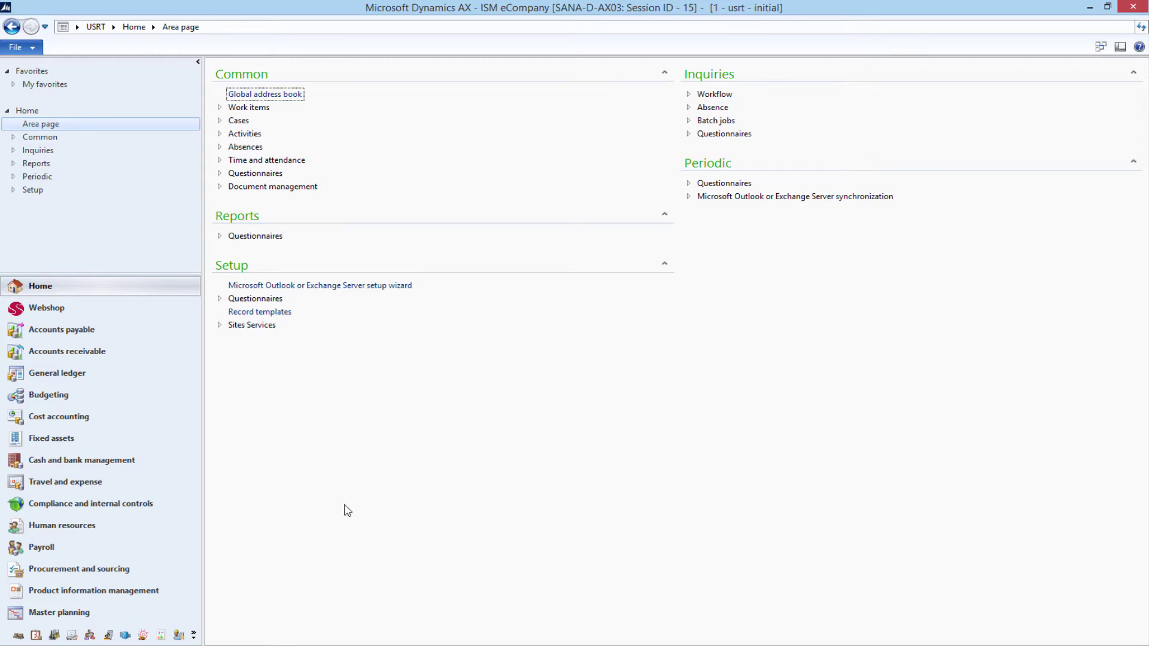
# Step: Open the Product information management area from the navigation pane
pyautogui.click(98, 592)
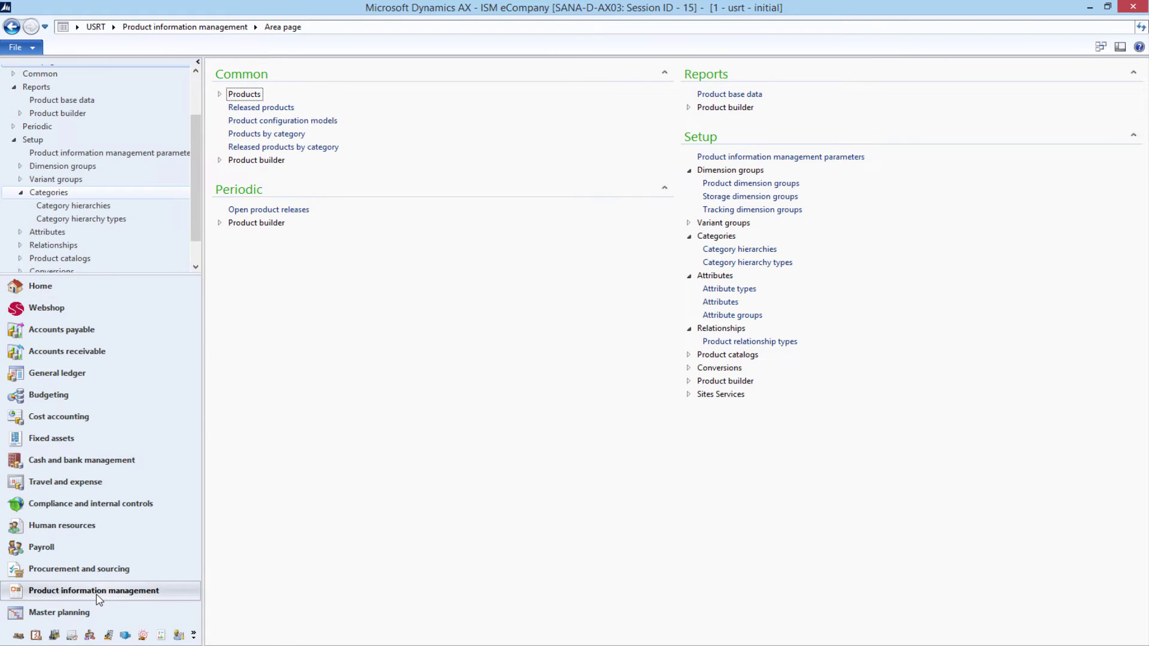
pyautogui.click(727, 289)
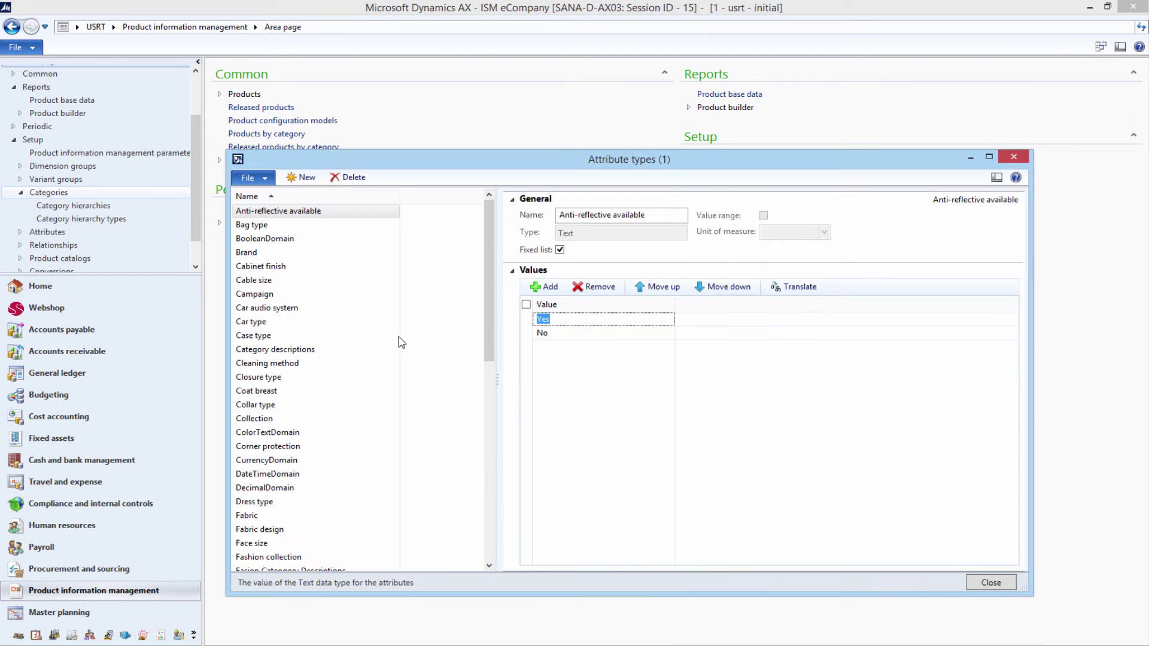
pyautogui.click(256, 254)
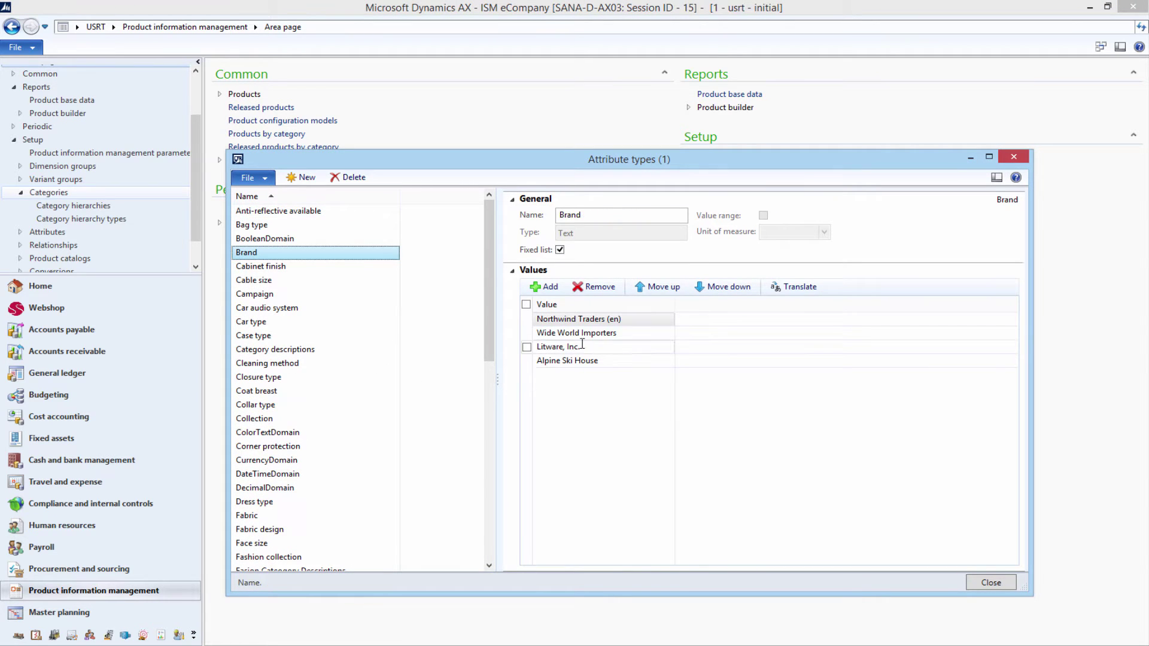
pyautogui.scroll(-4, 461, 439)
pyautogui.scroll(4, 461, 439)
pyautogui.click(1014, 157)
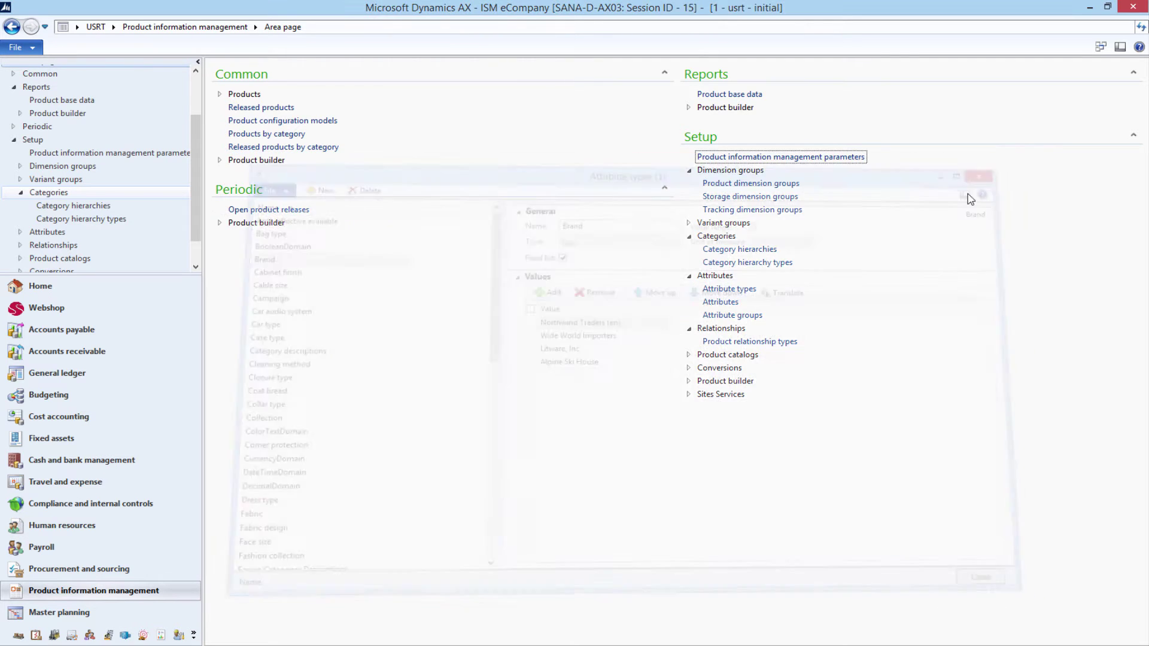
pyautogui.click(736, 303)
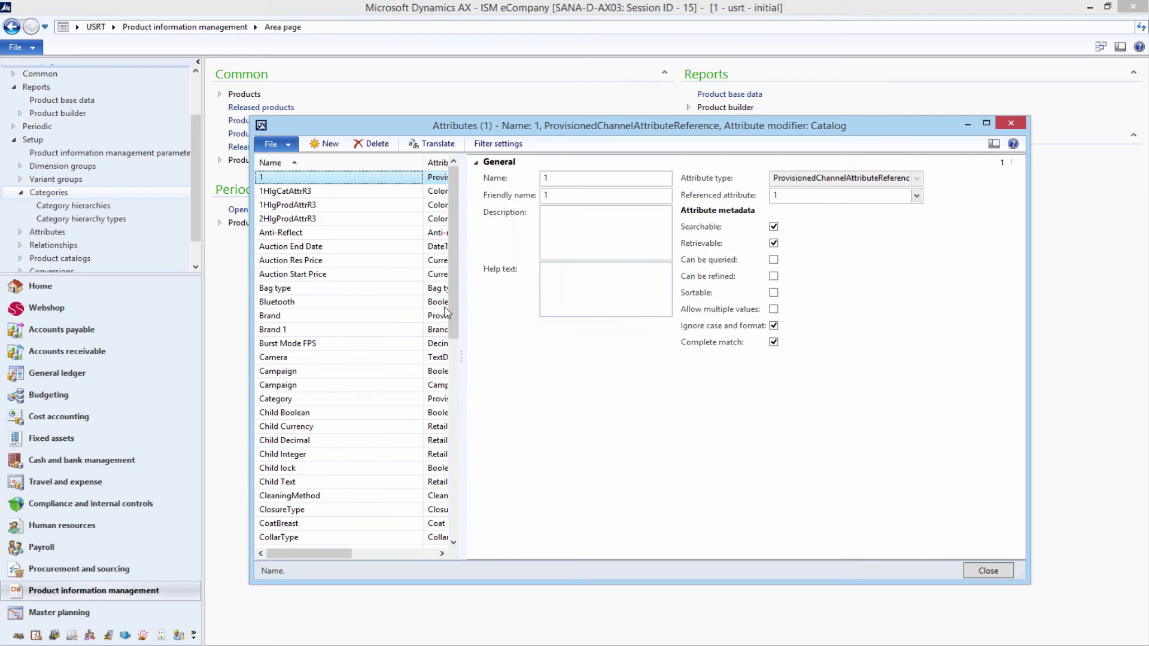
pyautogui.scroll(-3, 395, 321)
pyautogui.scroll(-4, 392, 321)
pyautogui.scroll(4, 393, 321)
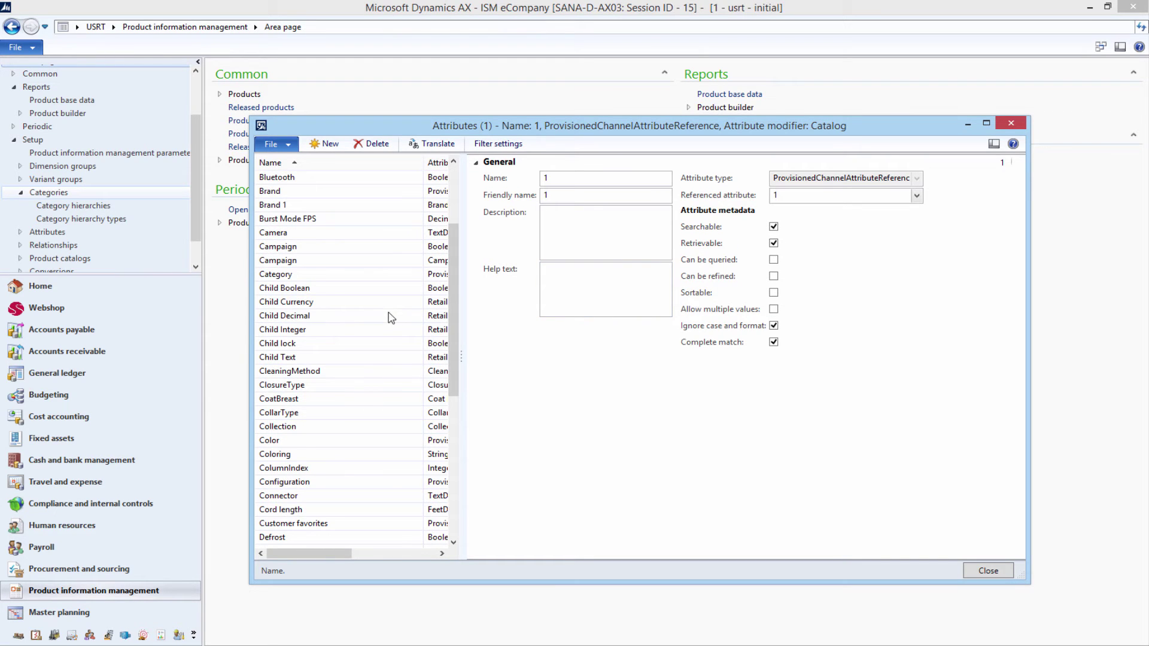
pyautogui.scroll(3, 344, 276)
pyautogui.click(329, 236)
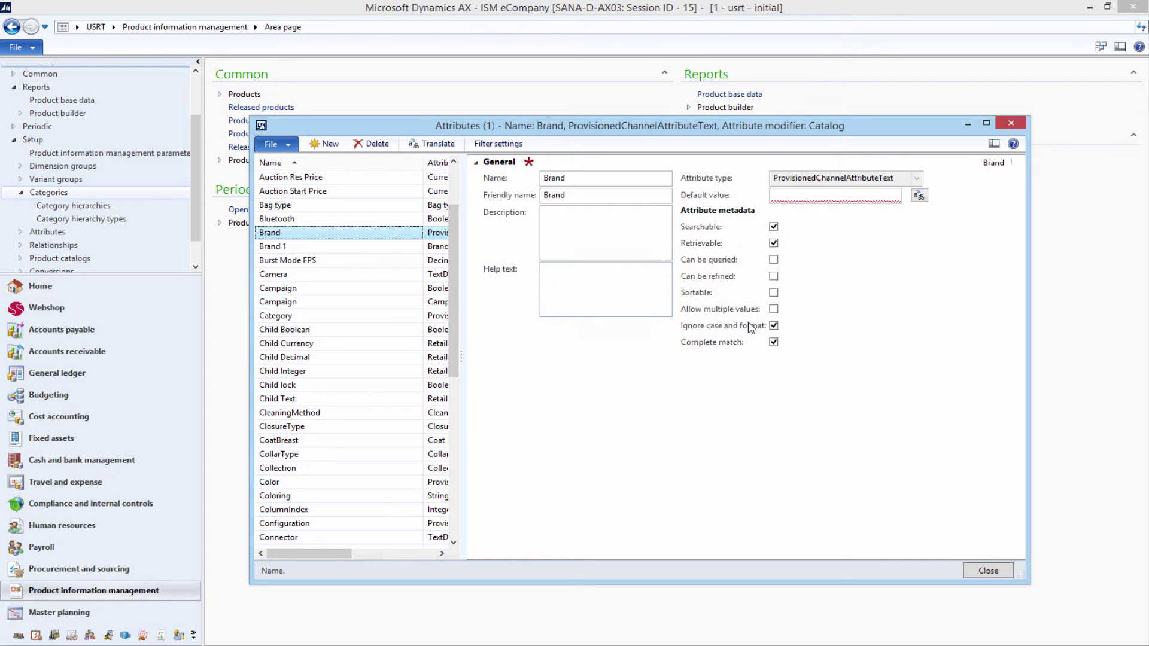
pyautogui.click(1011, 123)
# Step: Open the Retail Product Category hierarchy's details with its category attributes visible
pyautogui.click(770, 251)
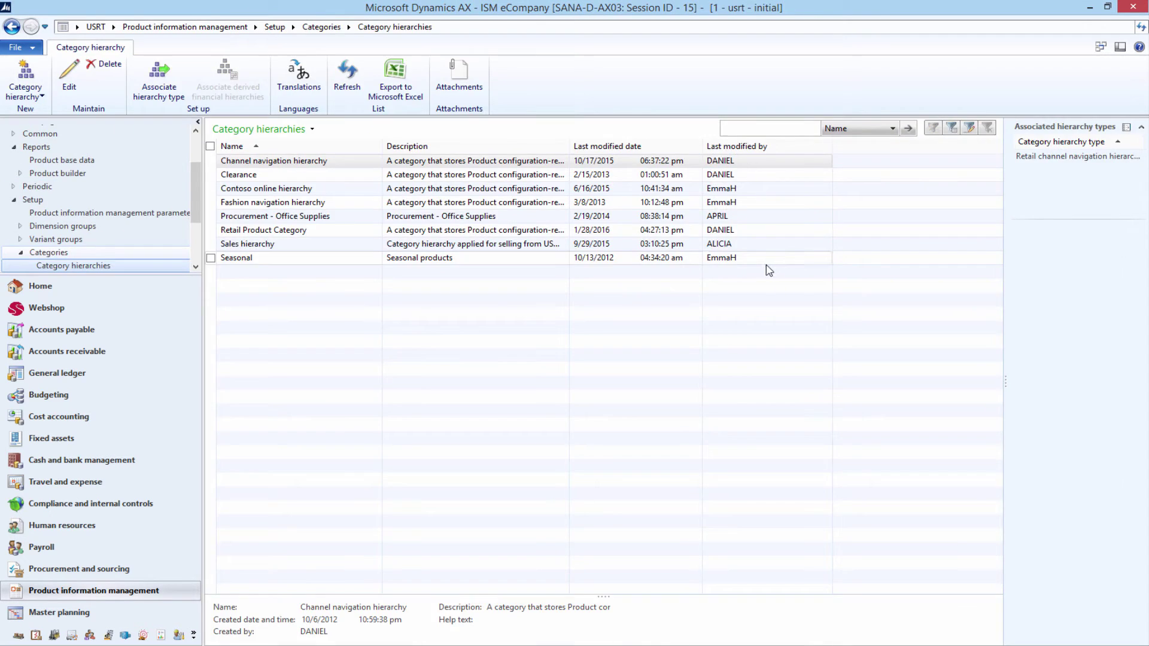
pyautogui.click(297, 230)
pyautogui.doubleClick(296, 230)
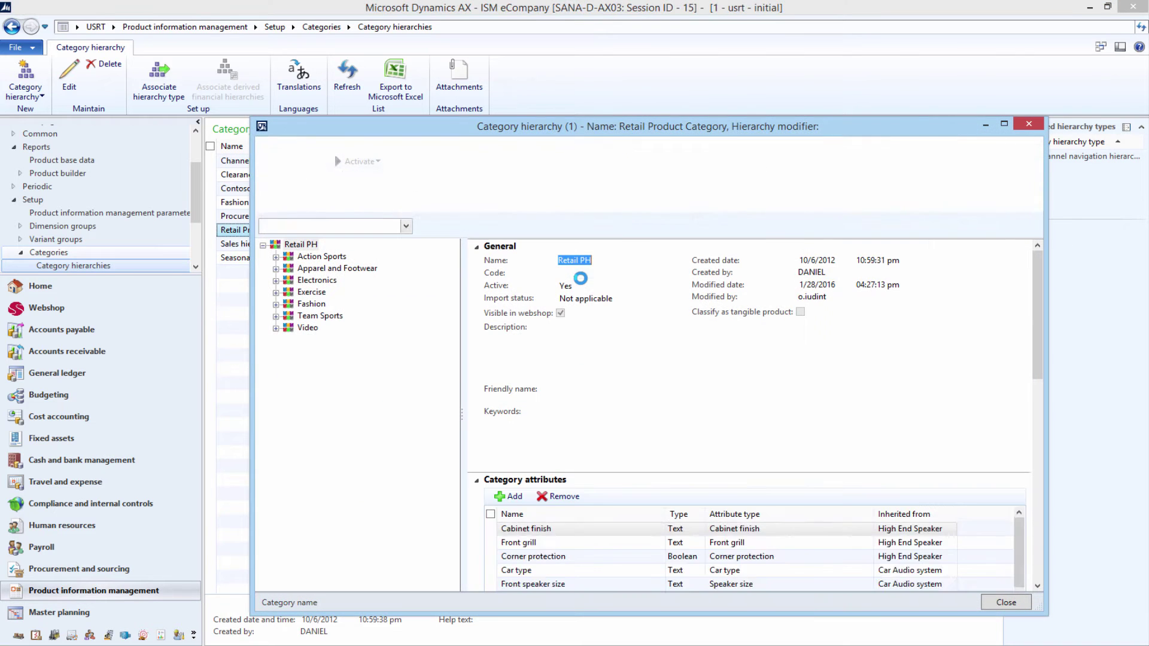
pyautogui.click(479, 247)
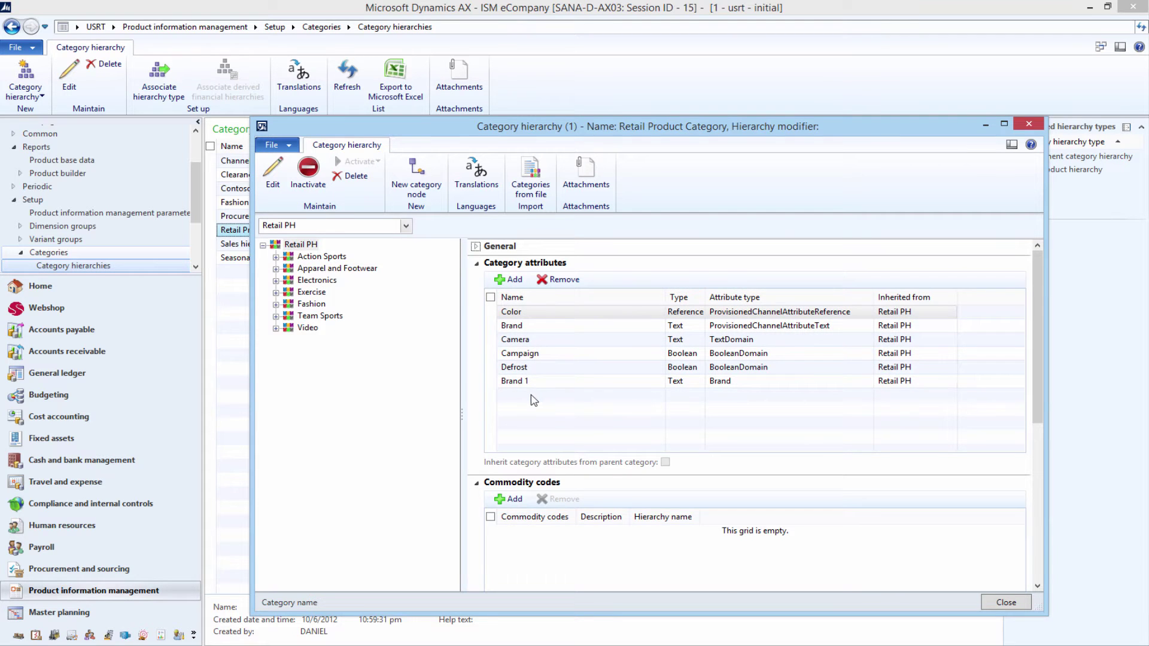
# Step: Review the Electronics Audio and Computers attributes, then cancel adding attributes and close the hierarchy
pyautogui.click(277, 281)
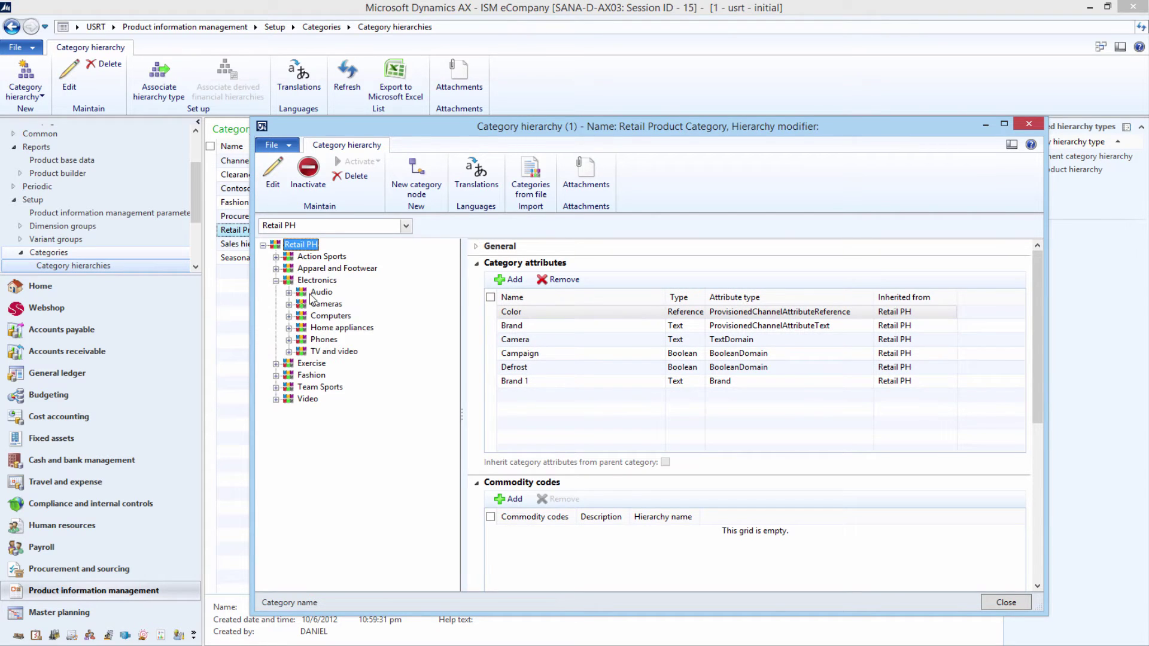
pyautogui.click(312, 294)
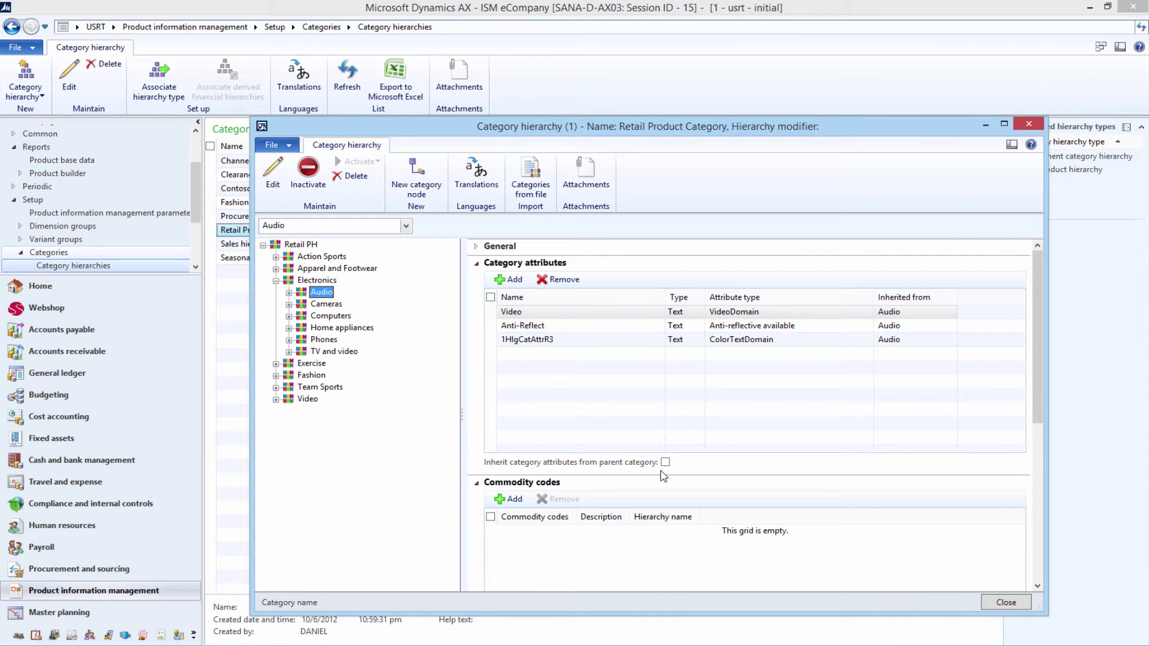
pyautogui.click(332, 317)
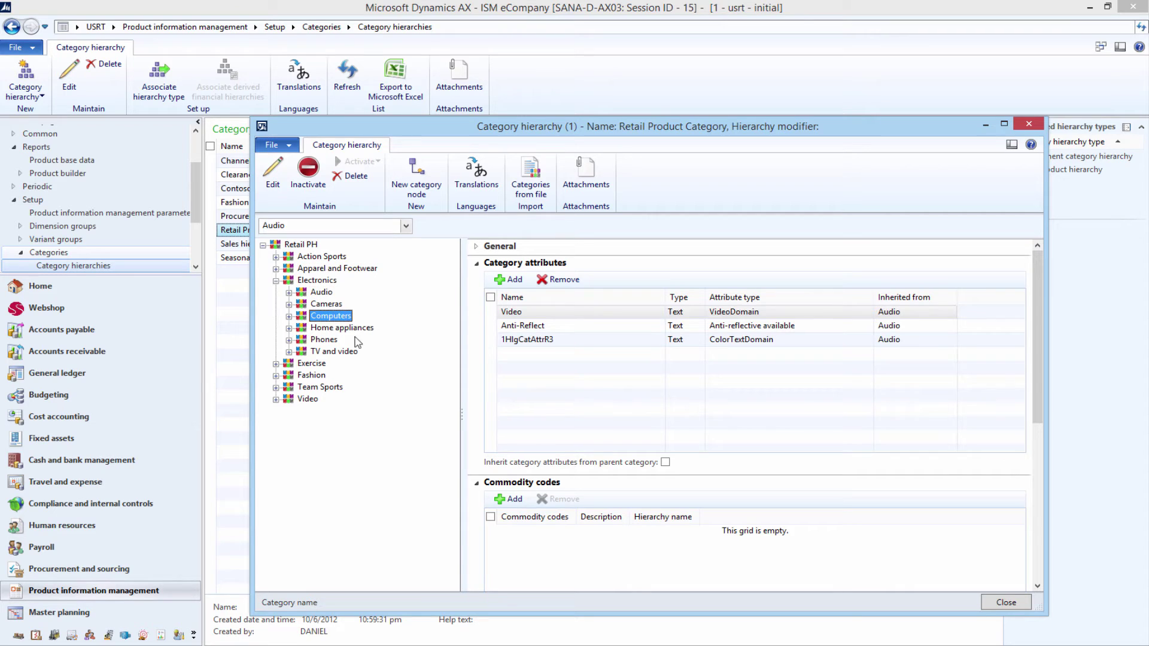
pyautogui.click(510, 279)
pyautogui.scroll(-3, 525, 312)
pyautogui.scroll(-3, 525, 312)
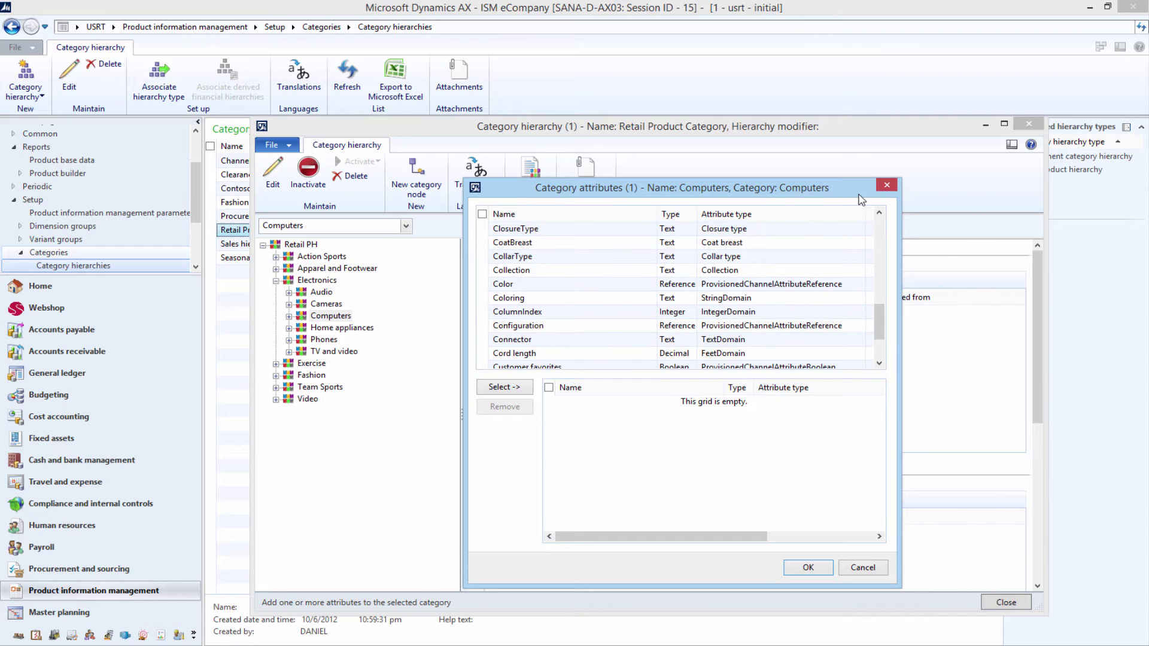
pyautogui.click(887, 187)
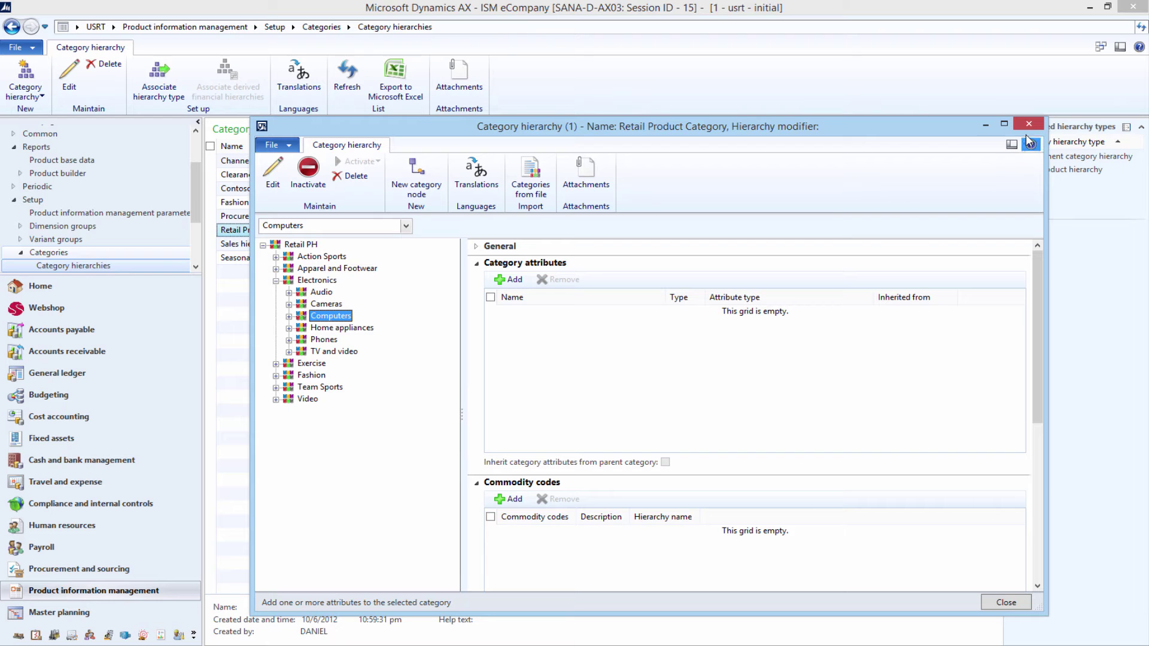
pyautogui.click(1030, 126)
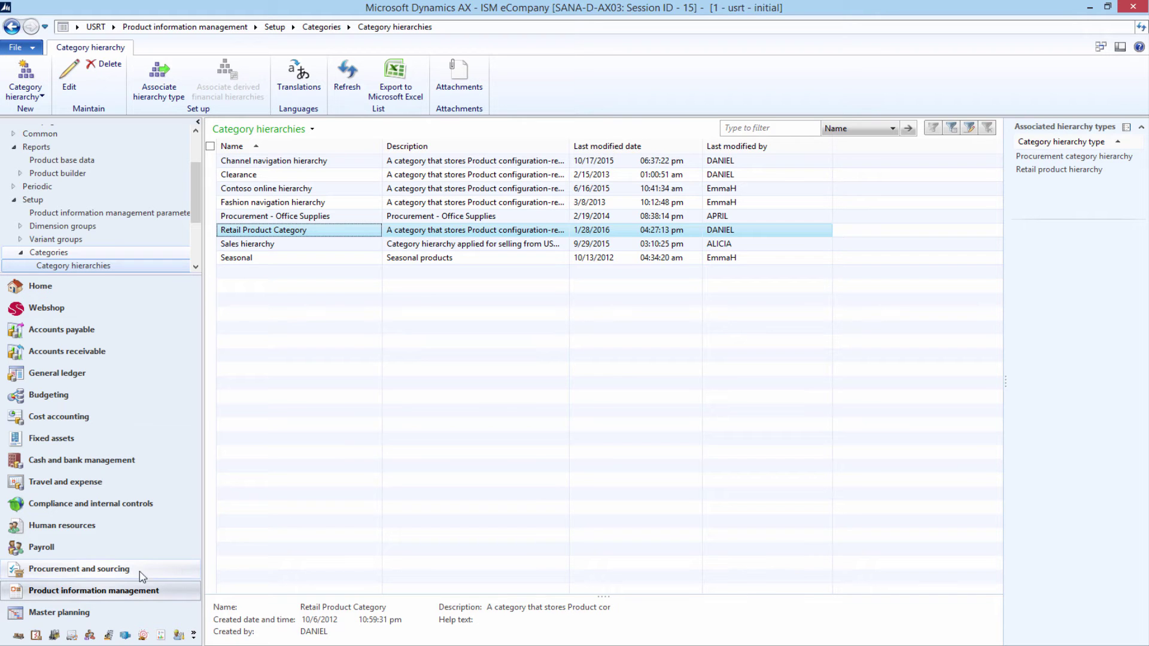
# Step: In Procurement categories, inspect the Camera and Brand (HF) attribute values and Brand translations
pyautogui.click(99, 571)
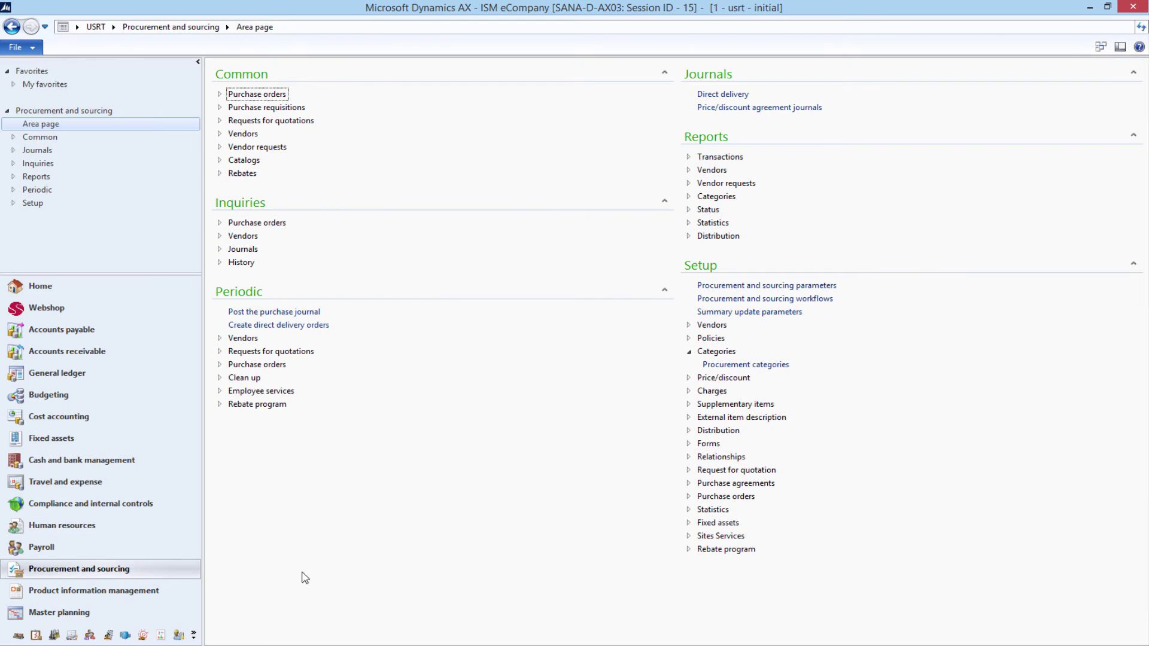
pyautogui.click(721, 368)
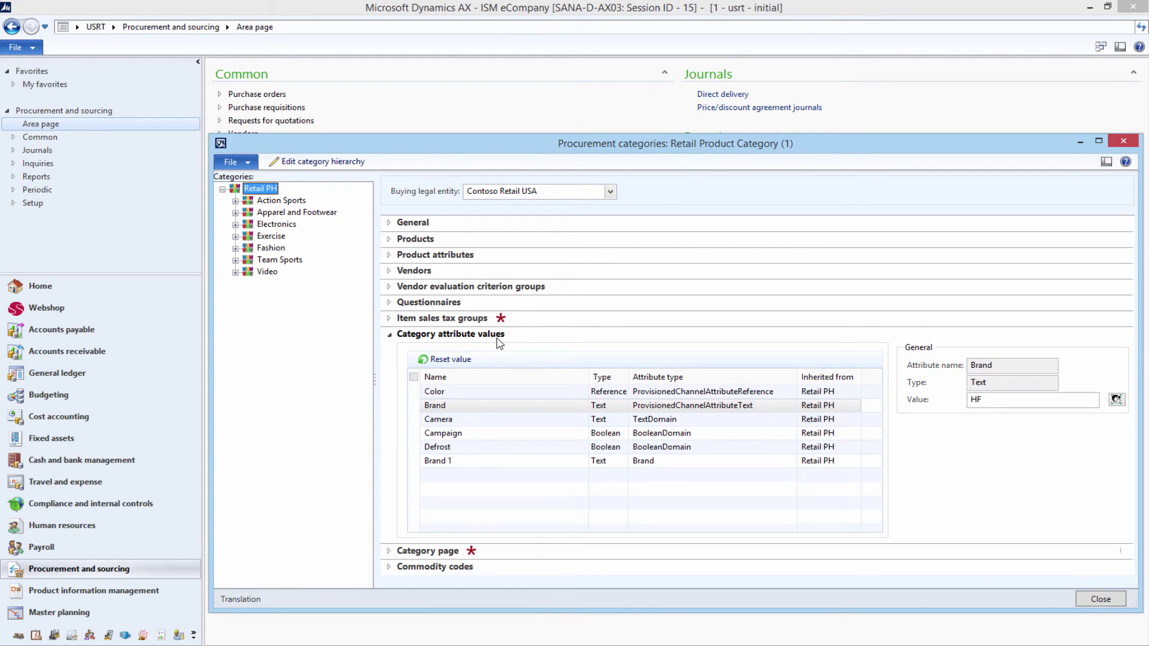
pyautogui.click(438, 419)
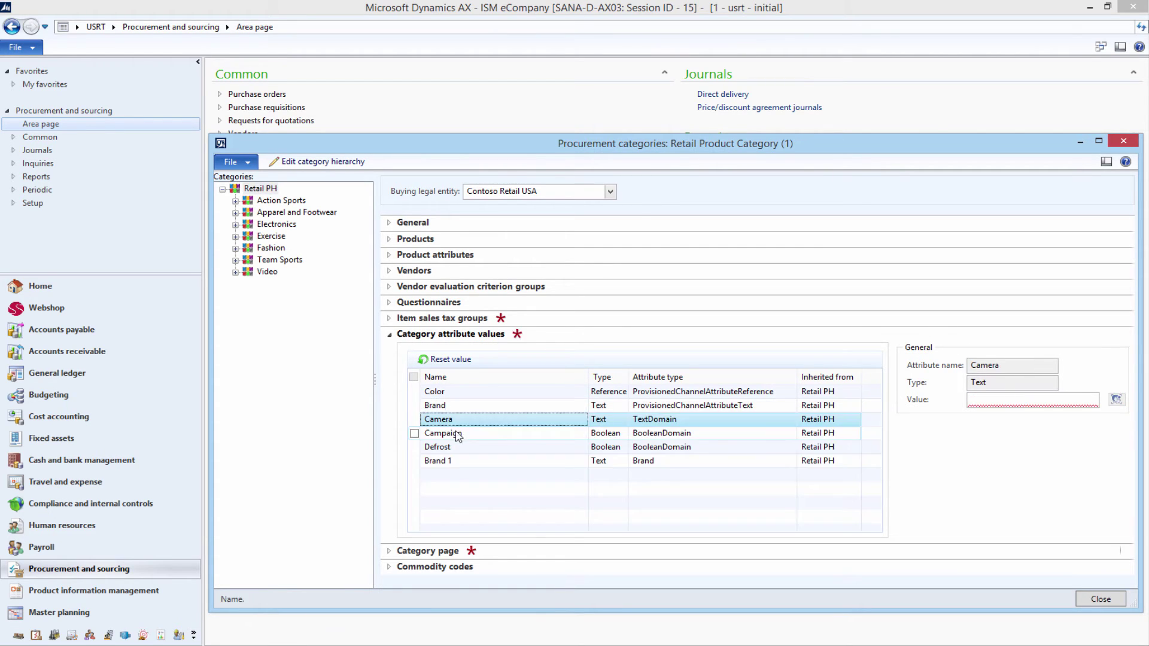
pyautogui.click(441, 408)
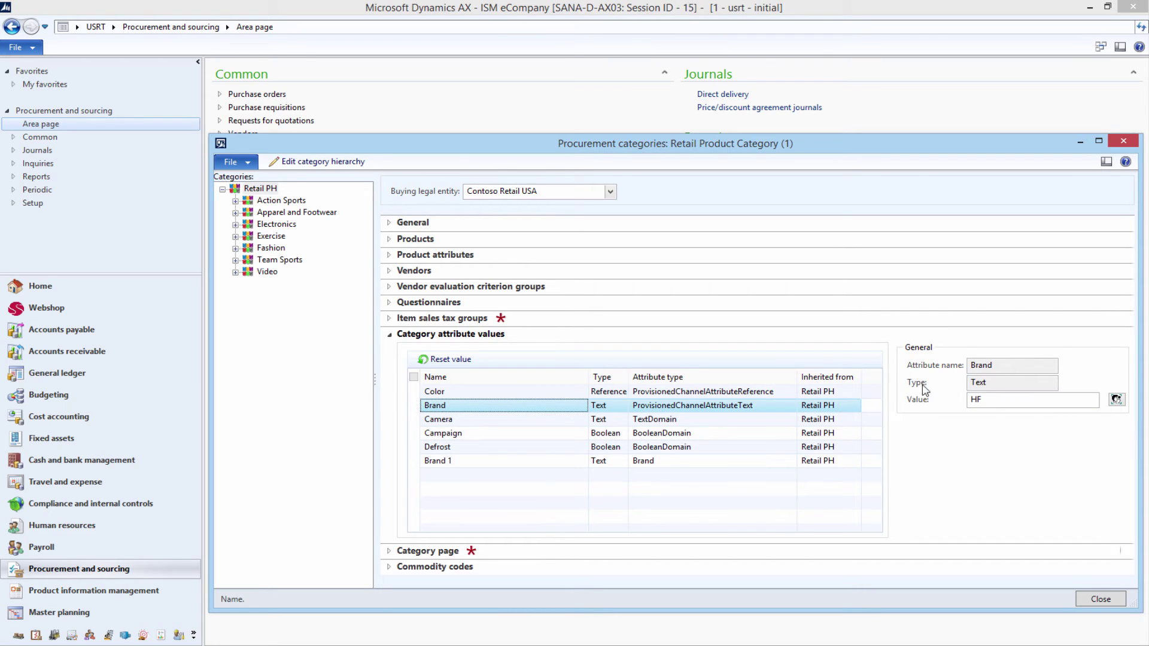
pyautogui.click(1000, 399)
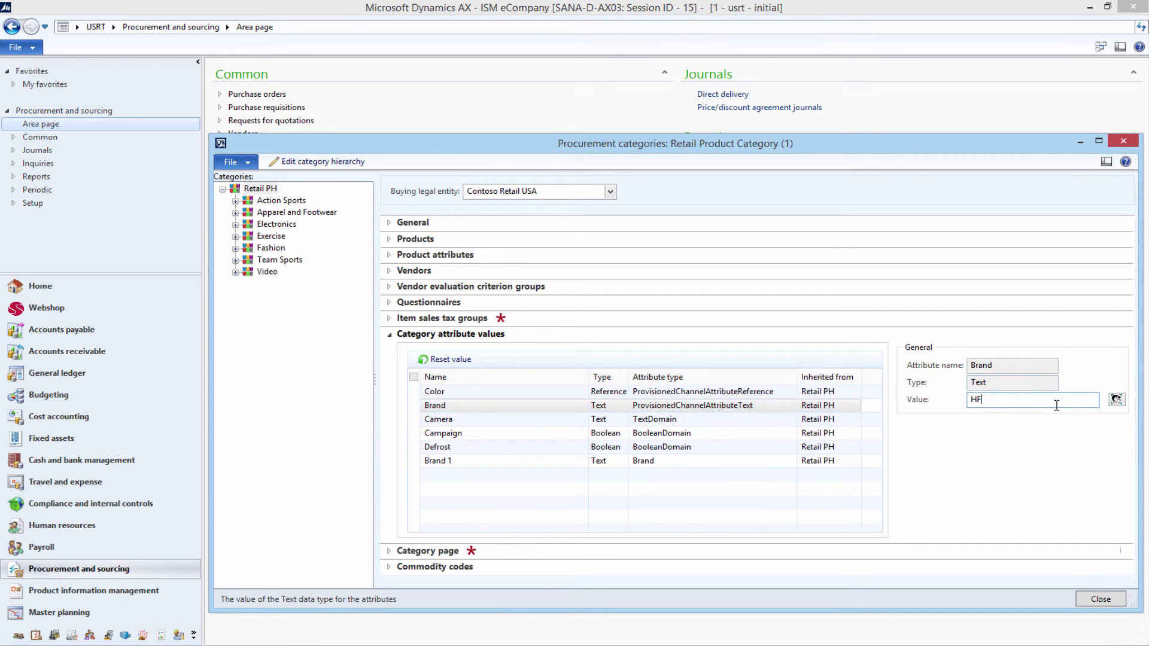
pyautogui.click(1116, 400)
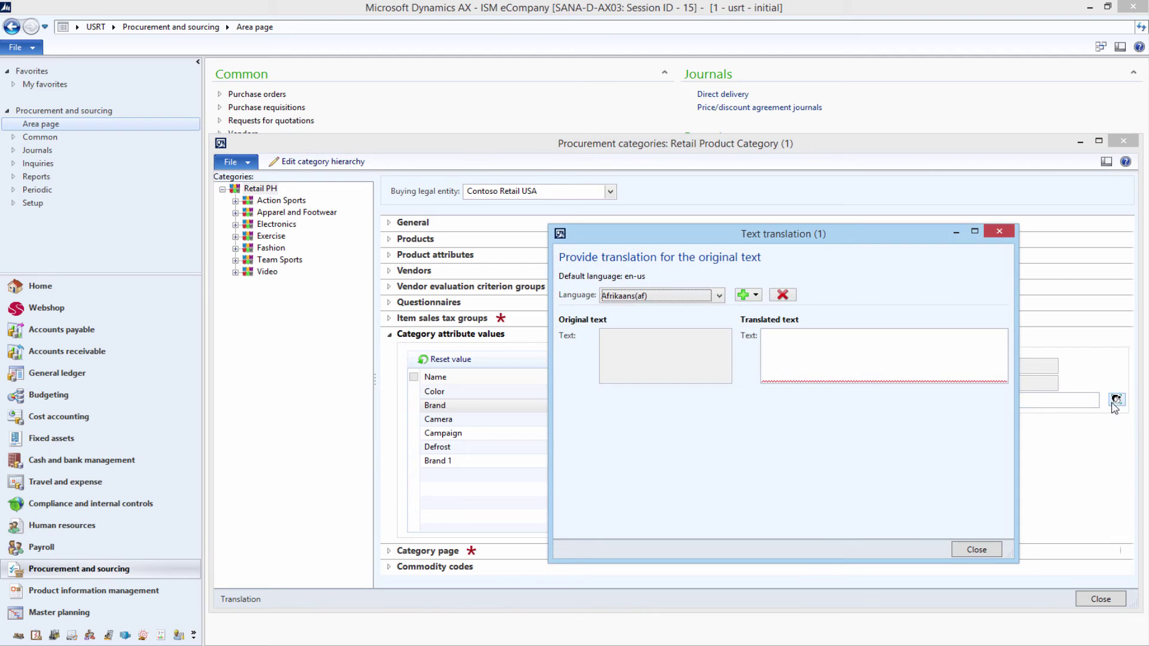
pyautogui.click(1000, 233)
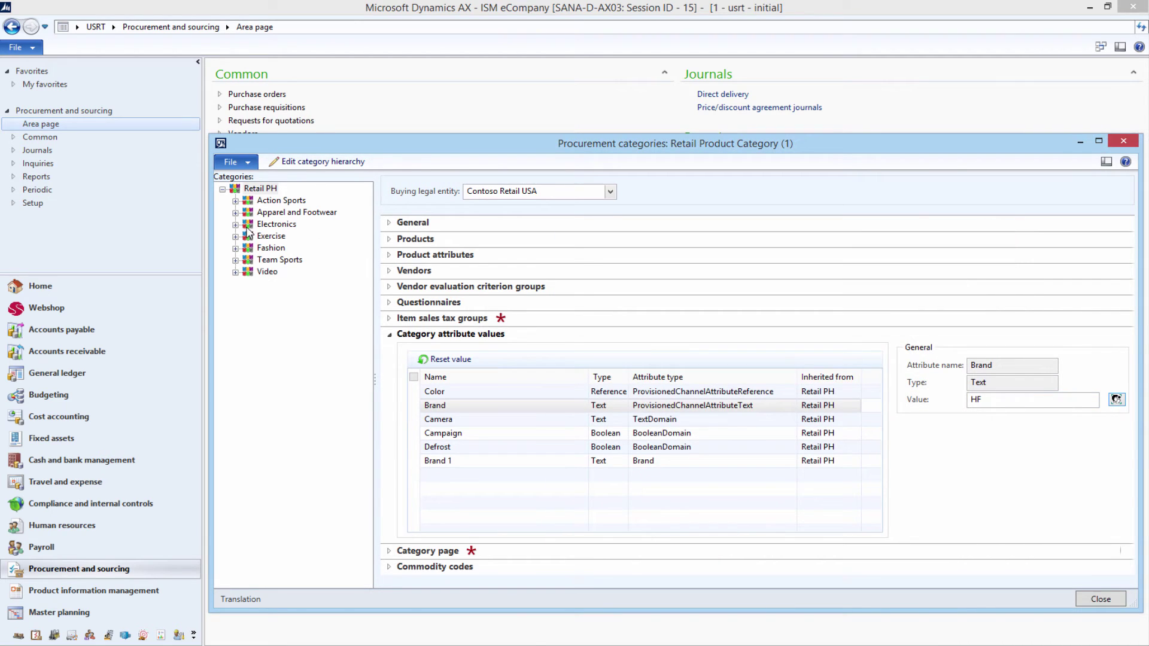
# Step: Show Electronics' Brand and Color attribute values, then the Audio subcategory's values
pyautogui.click(249, 226)
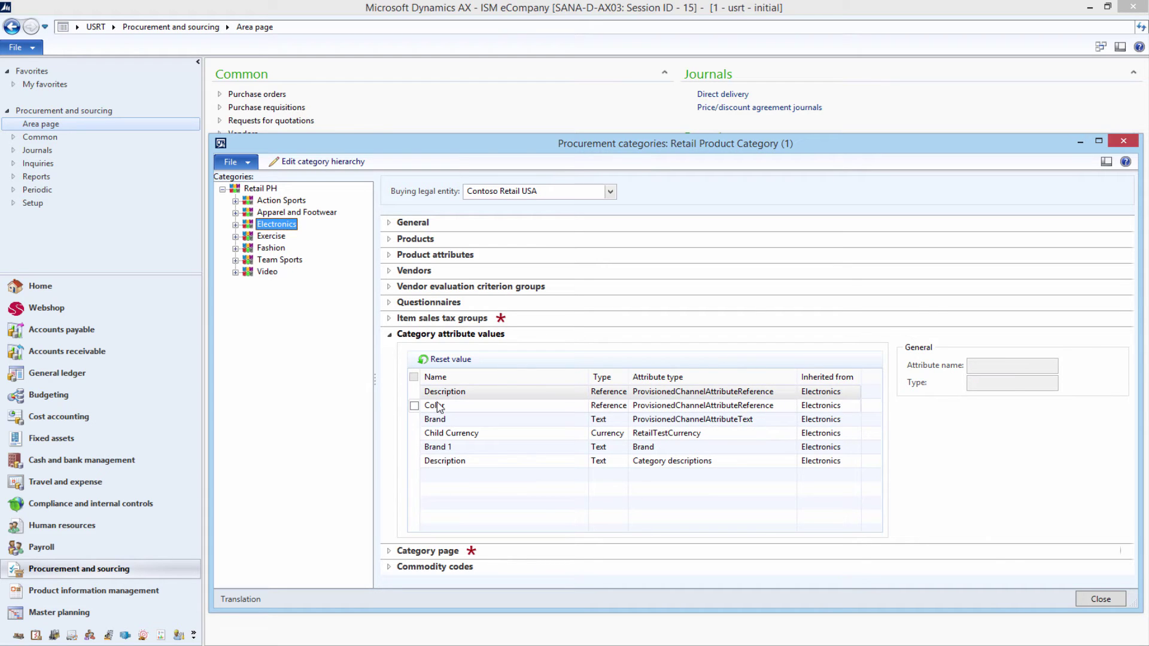
pyautogui.click(446, 420)
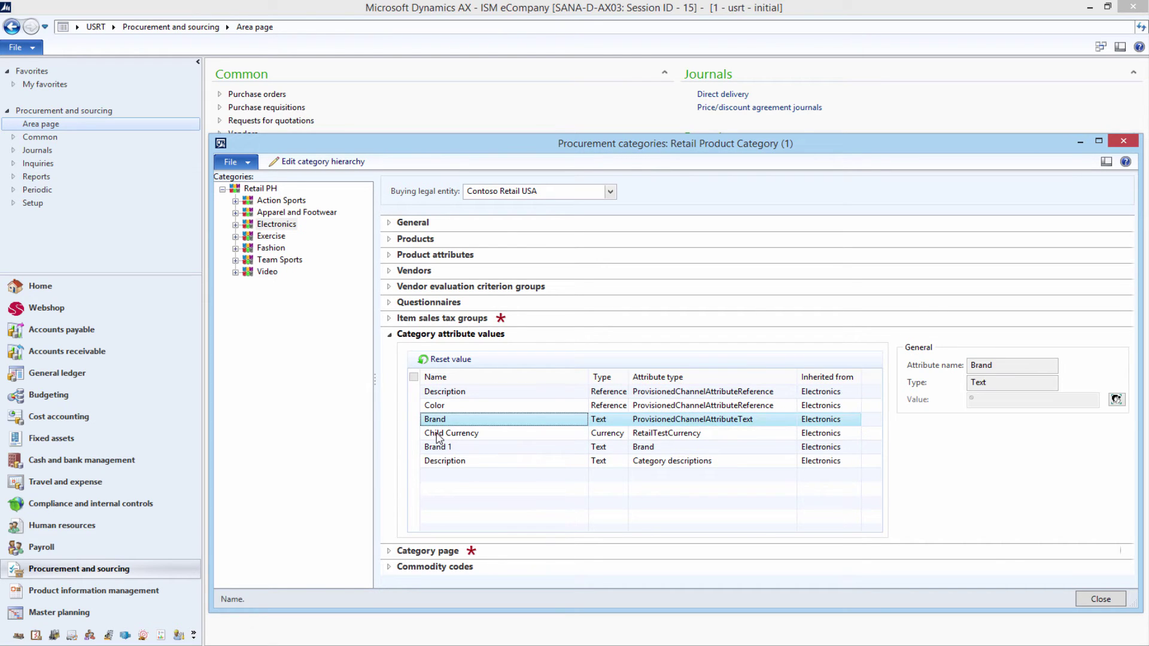
pyautogui.press('Up')
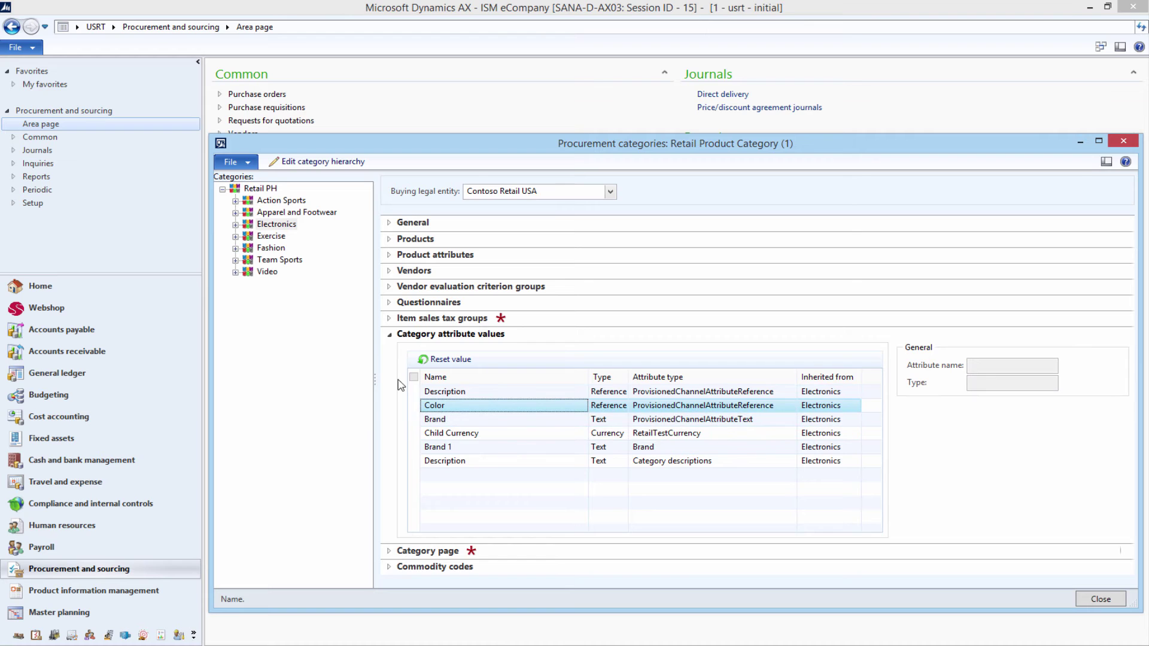
pyautogui.click(235, 225)
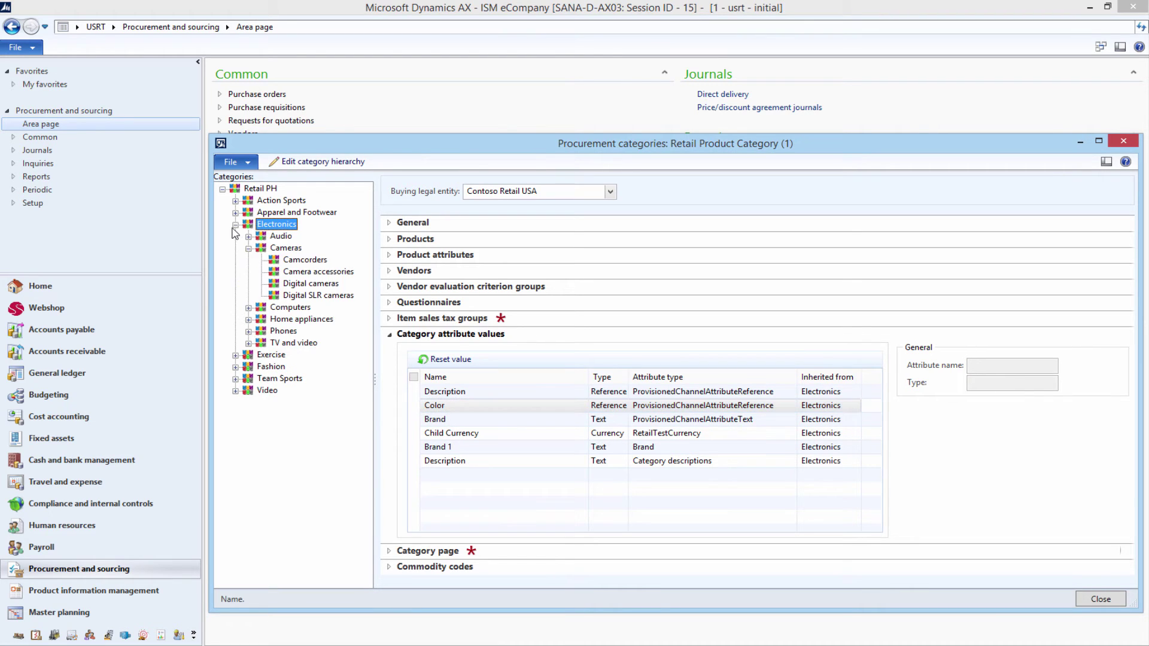
pyautogui.click(278, 237)
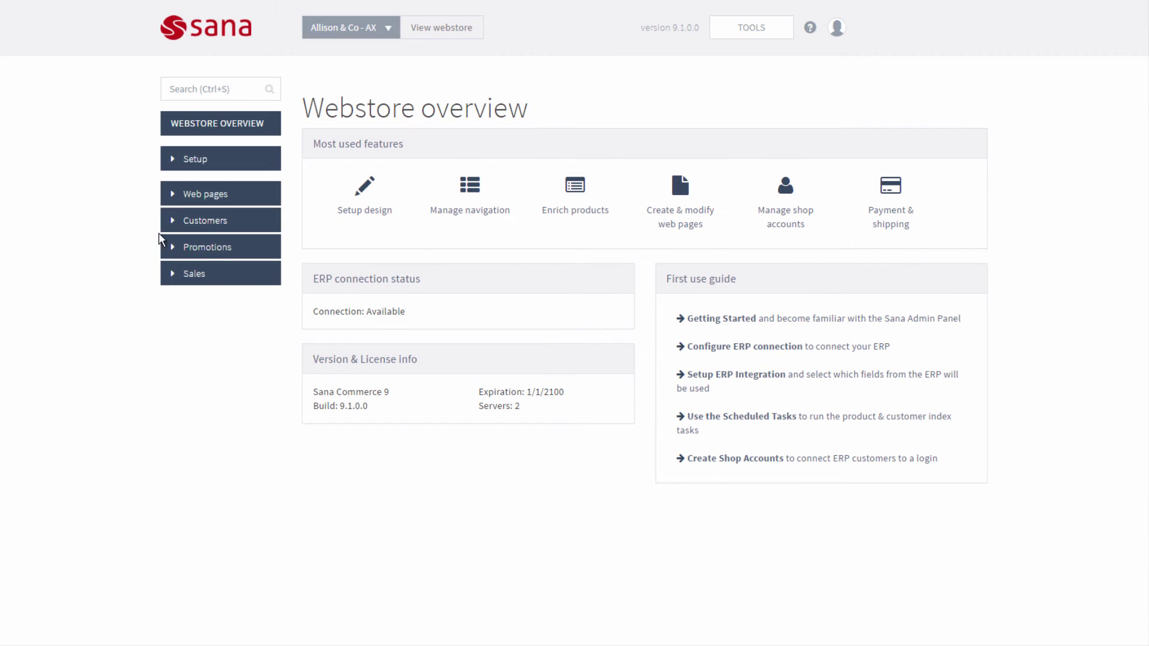
# Step: Open Setup > ERP integration and browse the available keyword fields without choosing one
pyautogui.click(199, 160)
pyautogui.click(204, 235)
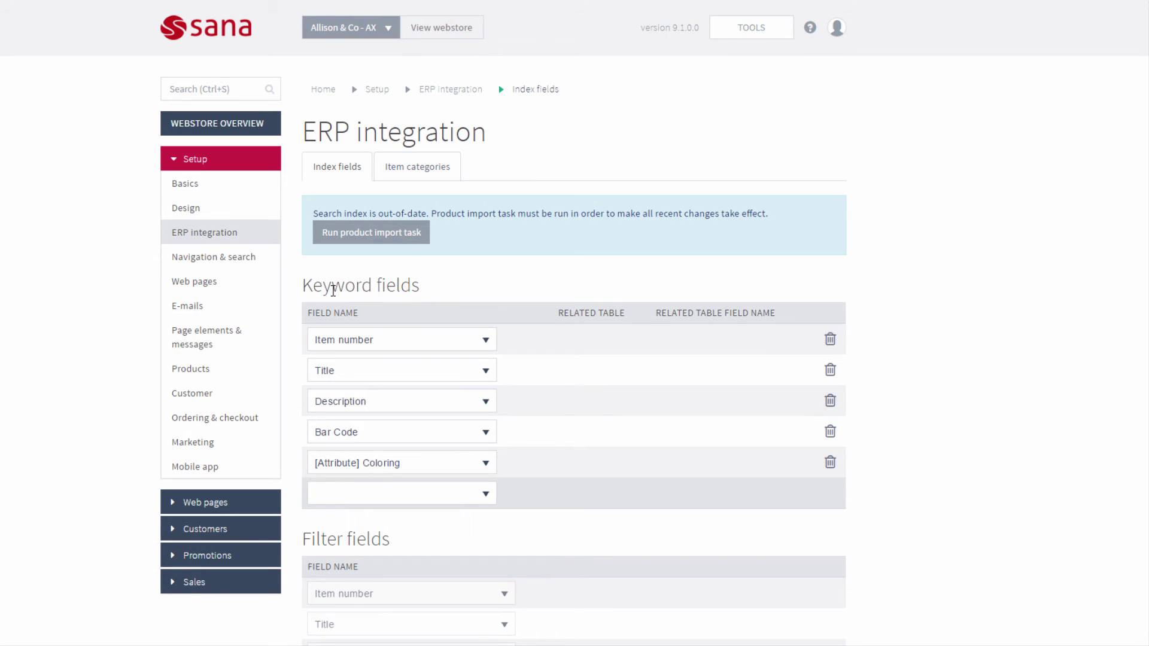
pyautogui.scroll(-1, 432, 381)
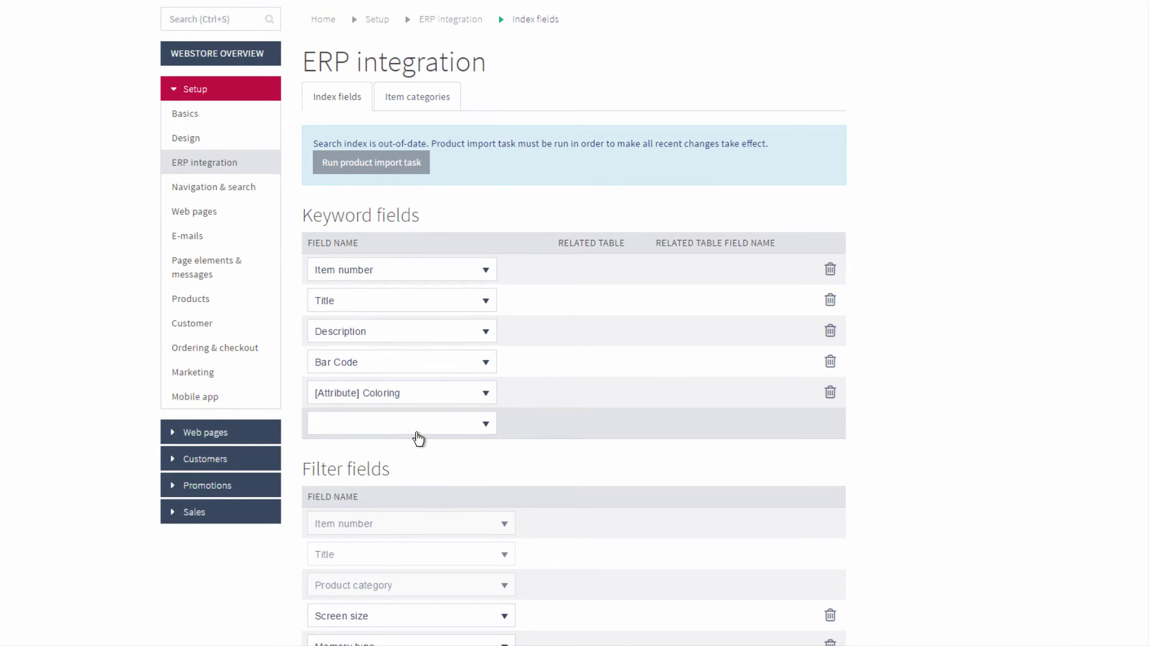
pyautogui.click(418, 439)
pyautogui.scroll(-3, 483, 202)
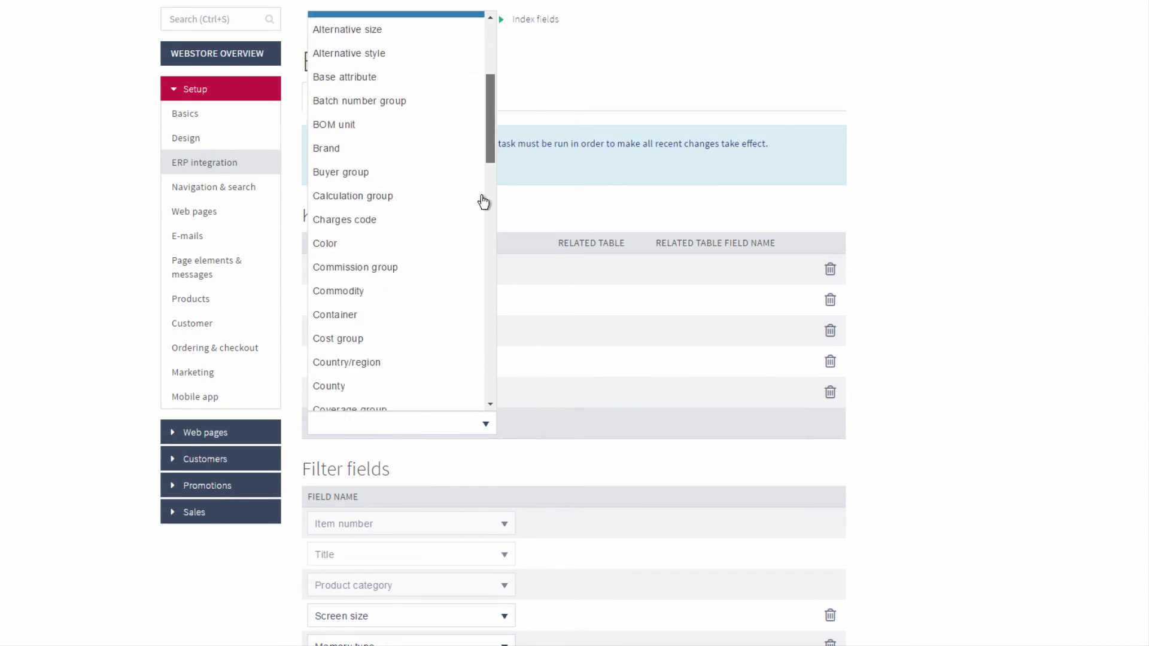
pyautogui.scroll(-10, 484, 201)
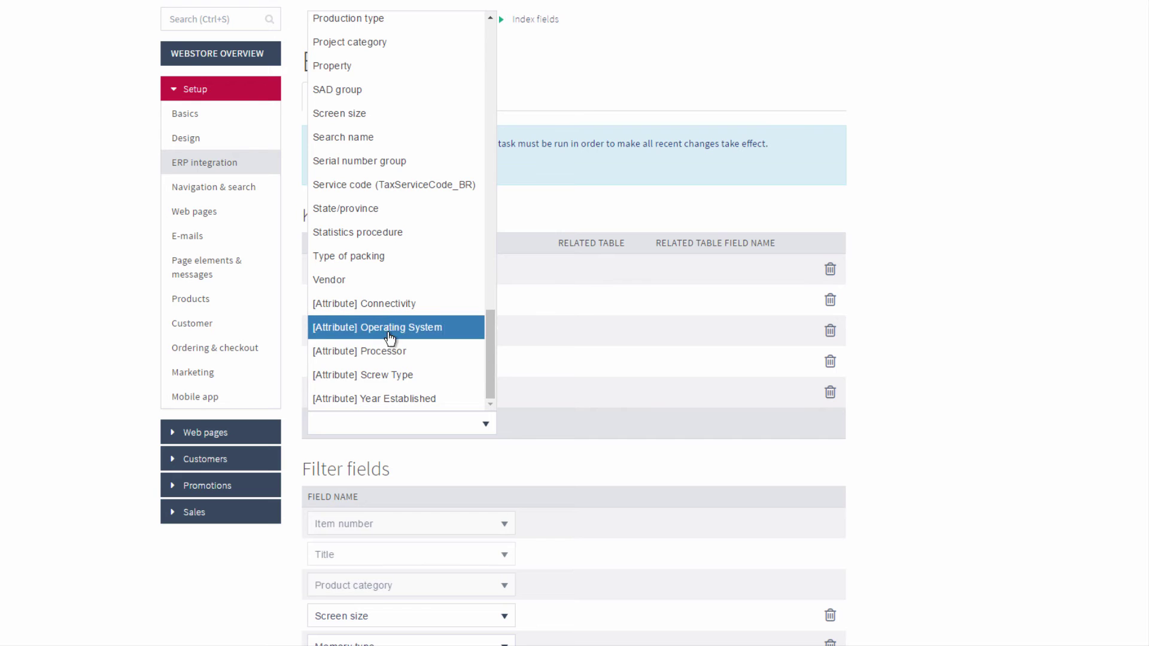
pyautogui.click(423, 461)
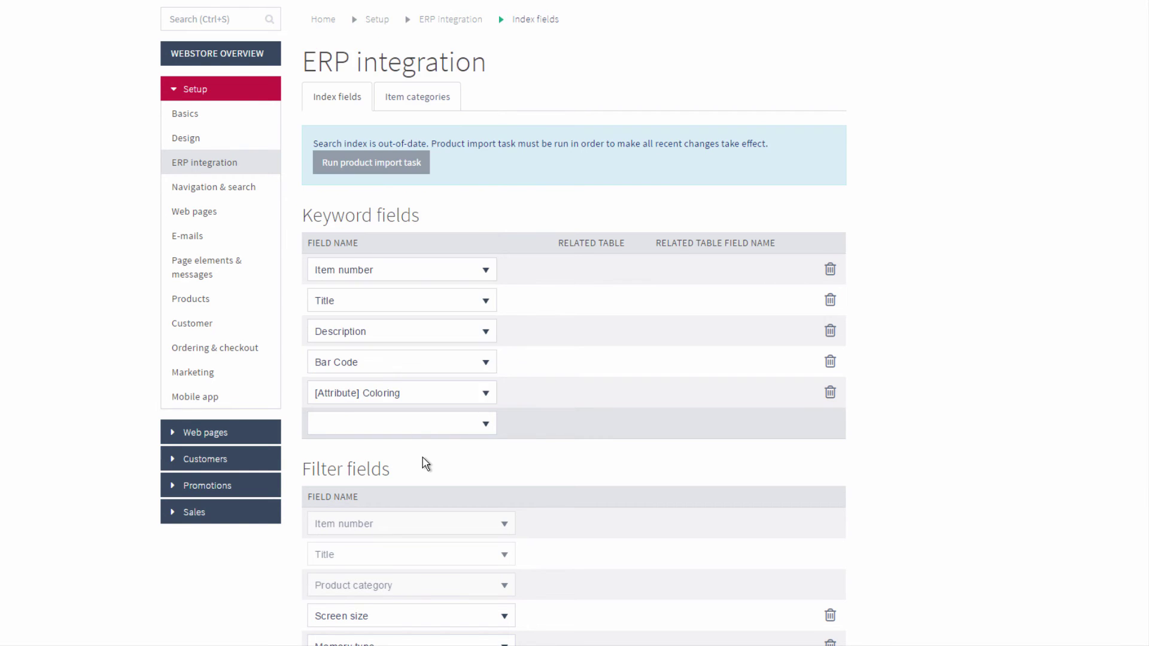
# Step: Browse the fields available for a new filter field, leaving it empty
pyautogui.scroll(-8, 423, 461)
pyautogui.click(341, 598)
pyautogui.moveTo(513, 101); pyautogui.dragTo(508, 560)
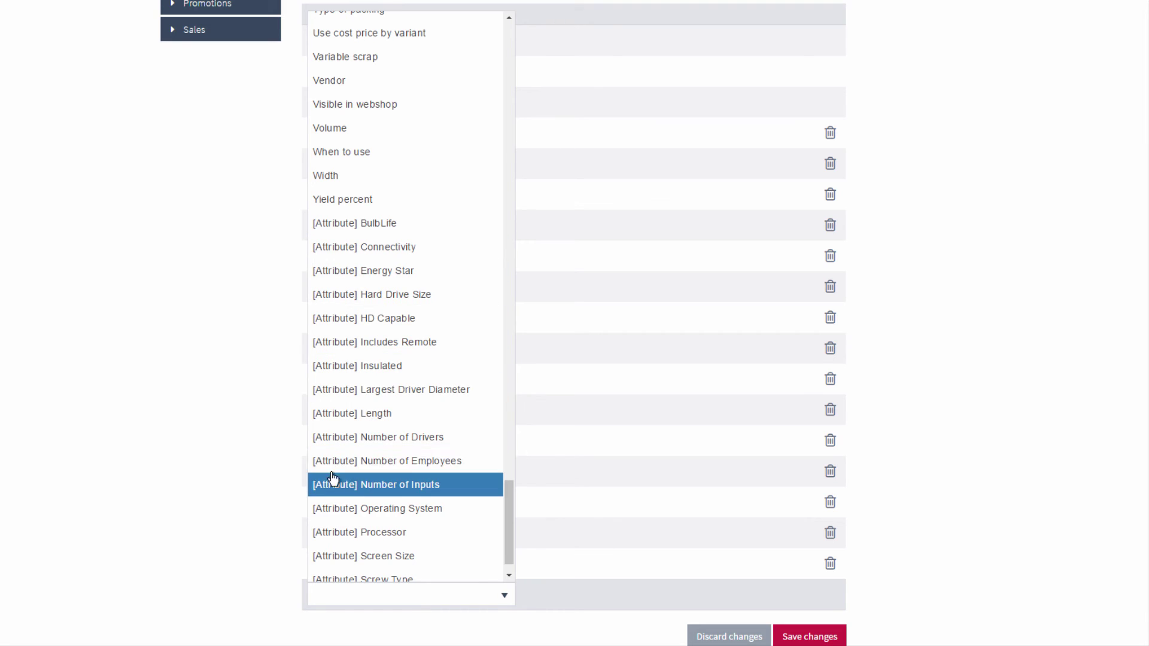
pyautogui.click(187, 364)
pyautogui.scroll(9, 185, 357)
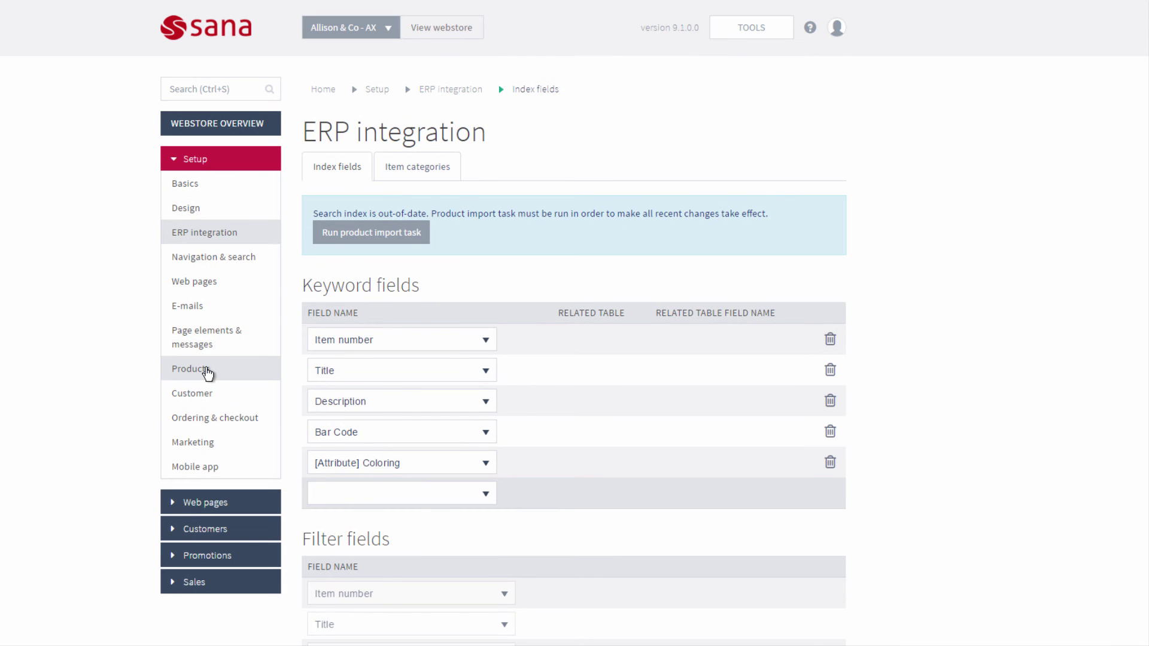
# Step: Review the Product specifications fields, Facetted filters options, and Search & results sort fields
pyautogui.click(208, 373)
pyautogui.click(486, 179)
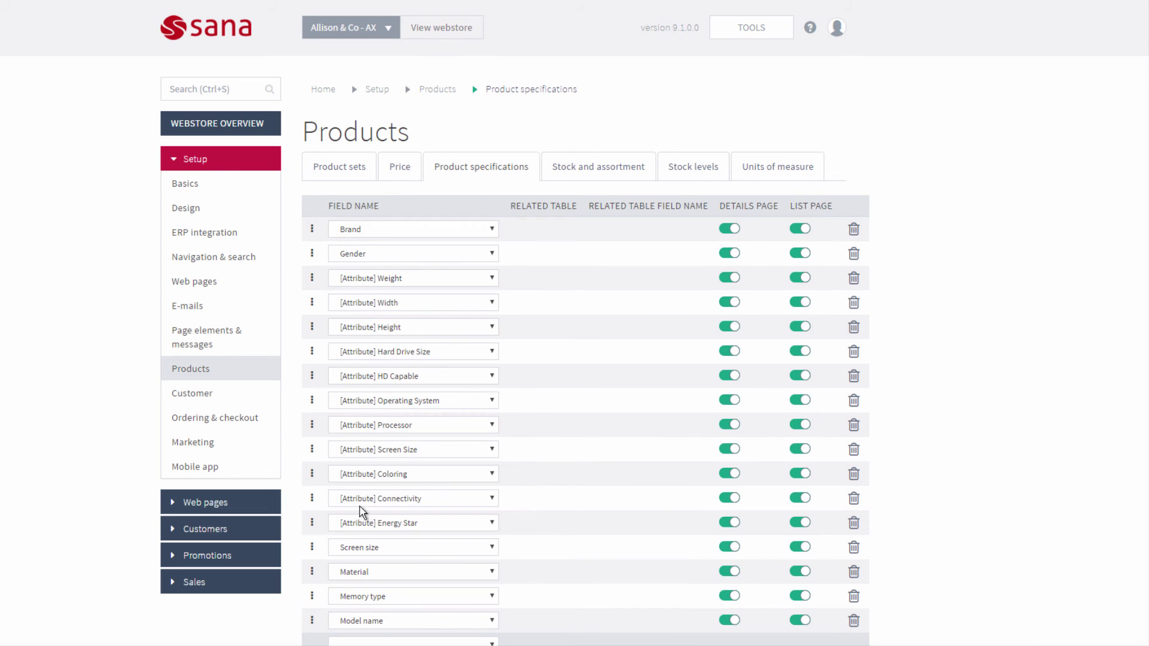
pyautogui.click(240, 258)
pyautogui.click(398, 166)
pyautogui.click(383, 458)
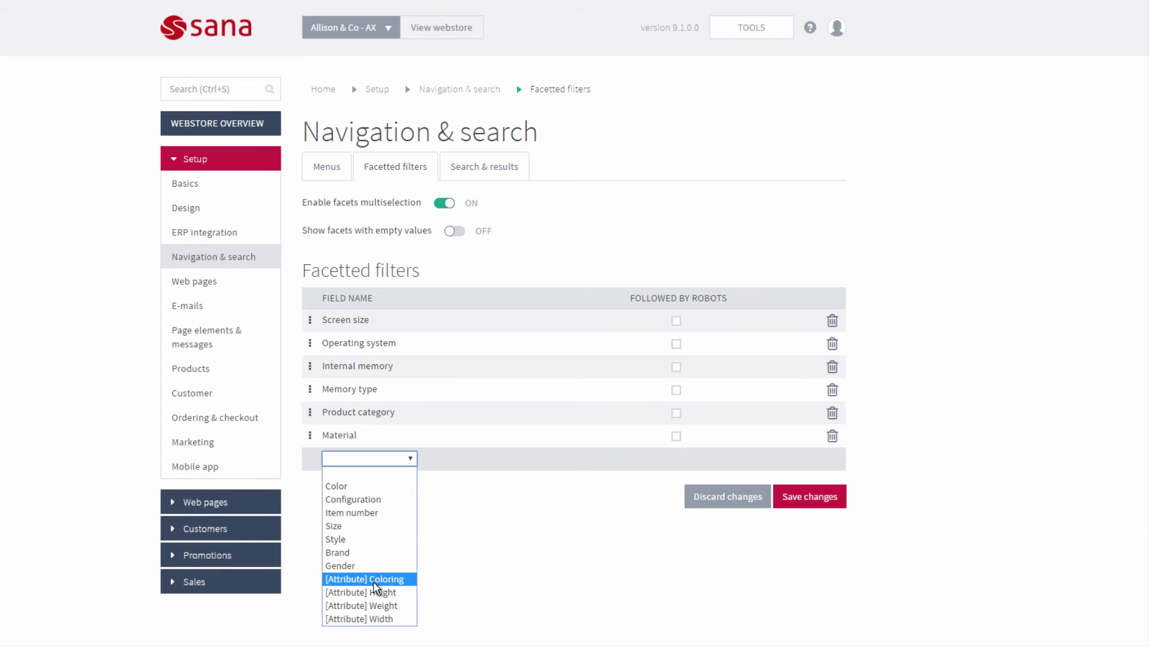
pyautogui.click(479, 174)
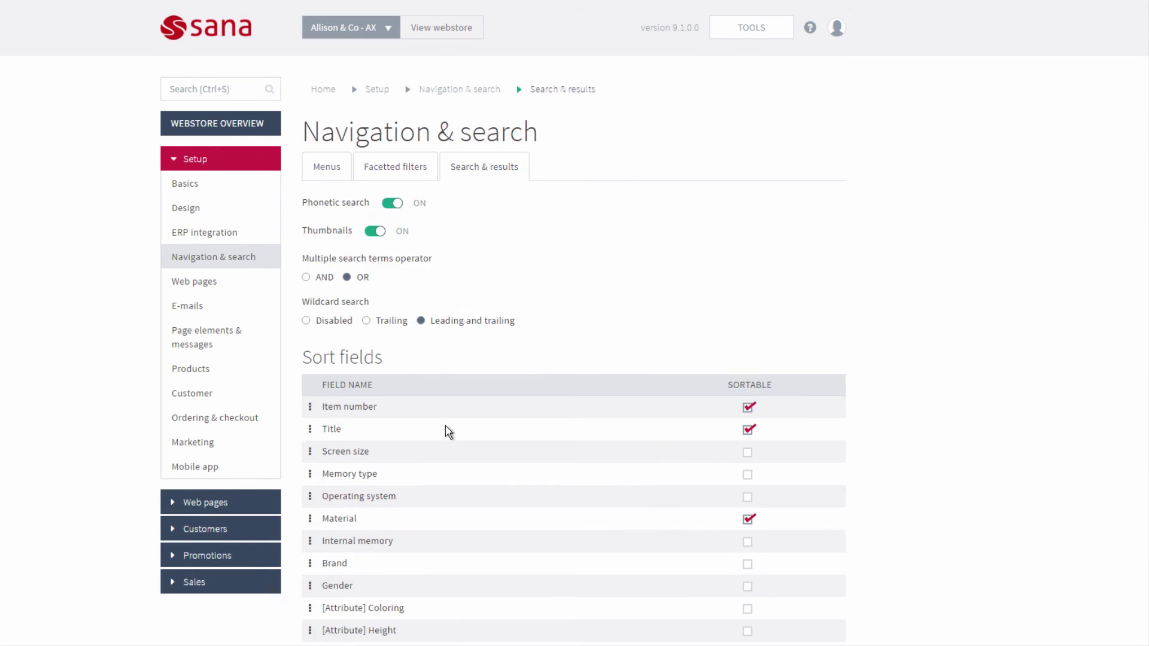
pyautogui.scroll(-2, 449, 443)
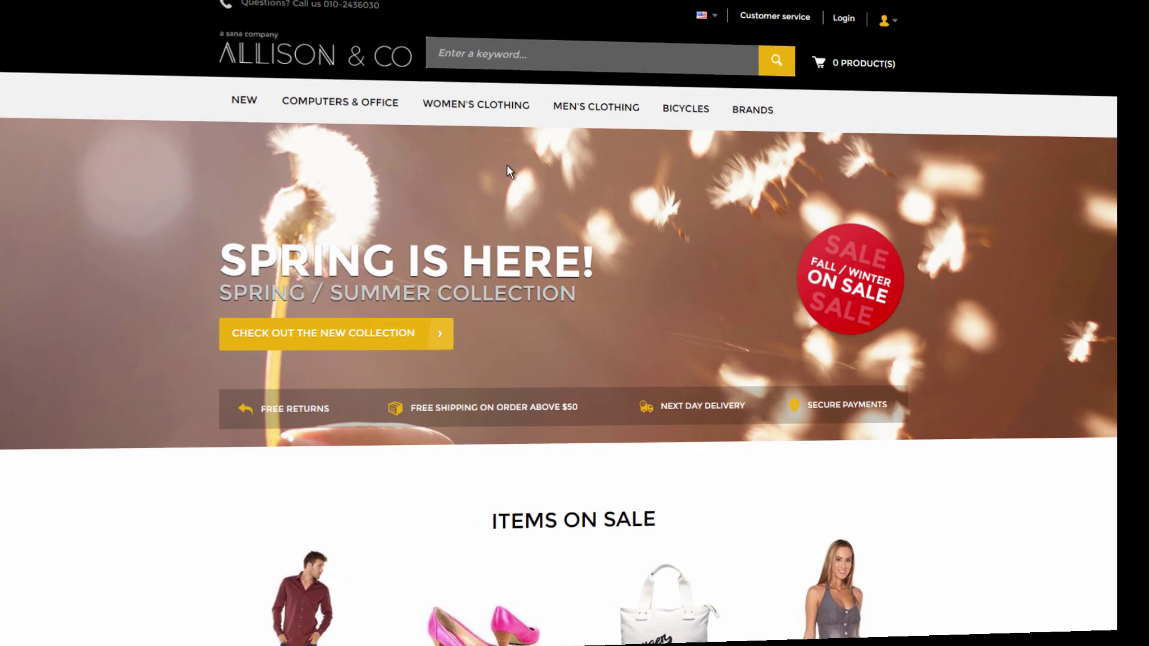
# Step: Browse the COMPUTERS & OFFICE Notebooks category and show its Sort by options
pyautogui.click(496, 57)
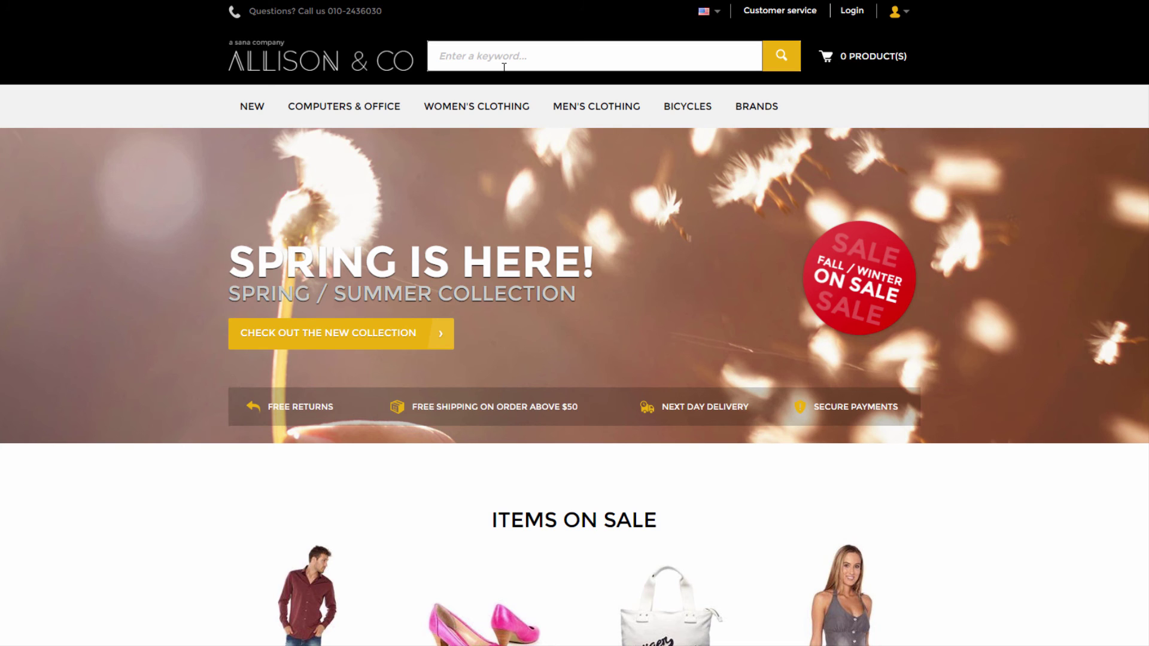
pyautogui.moveTo(383, 114)
pyautogui.click(398, 177)
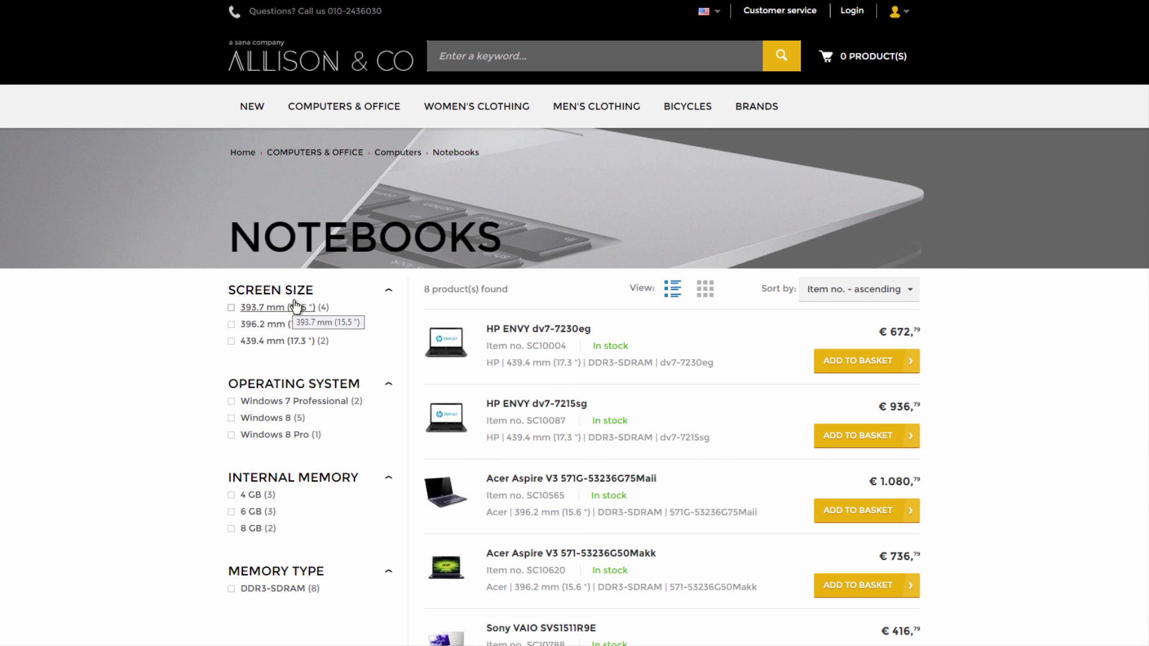
pyautogui.click(874, 302)
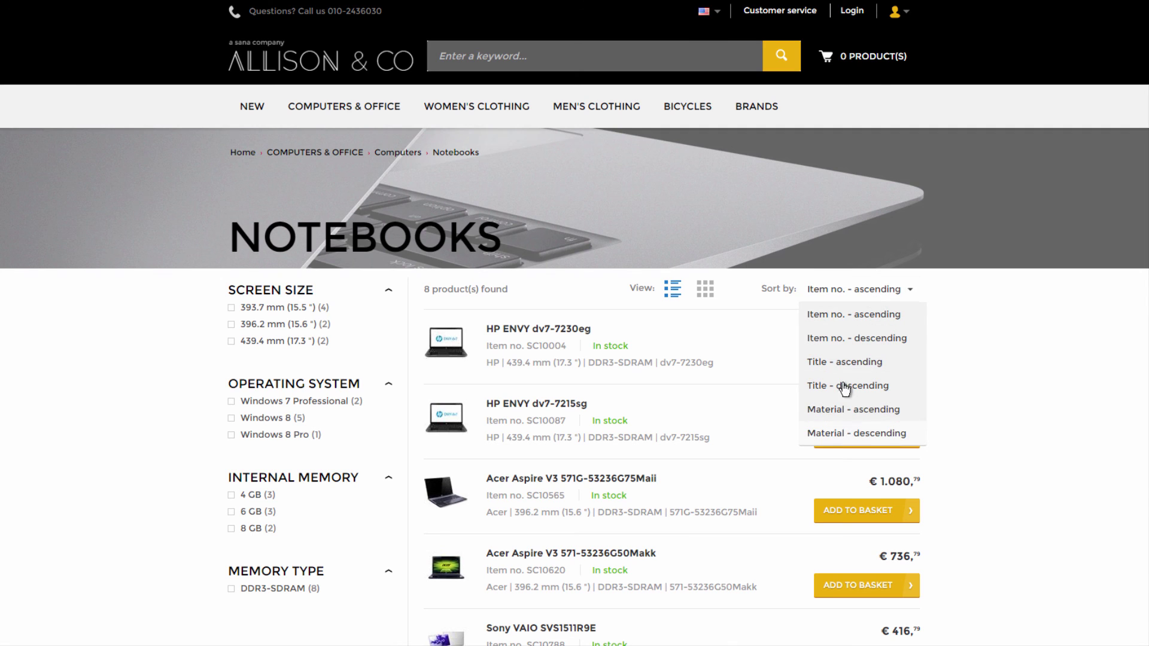
# Step: Open the HP ENVY dv7-7230eg product page and view its Specifications tab
pyautogui.click(542, 340)
pyautogui.click(456, 601)
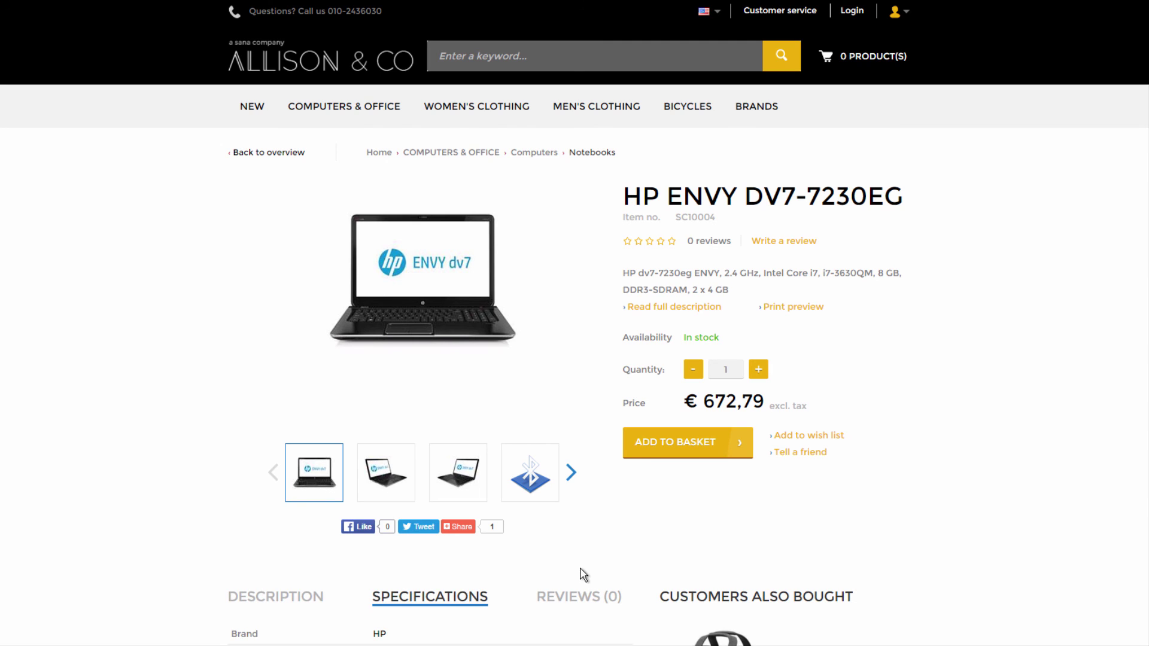
pyautogui.scroll(-2, 584, 575)
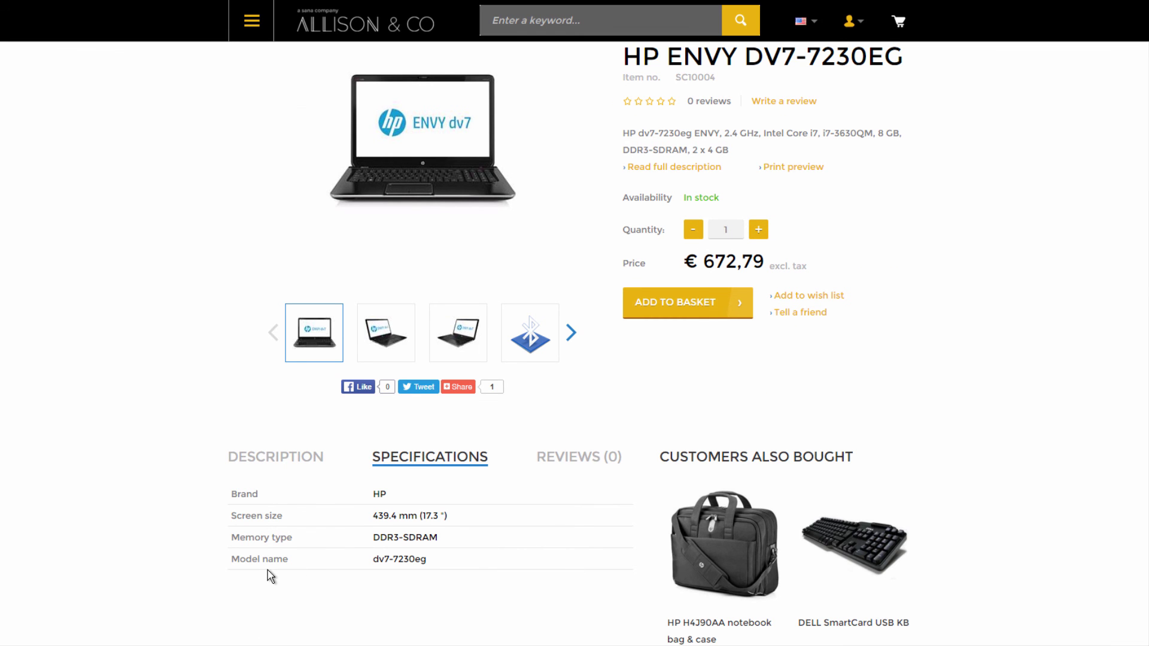
pyautogui.scroll(2, 270, 576)
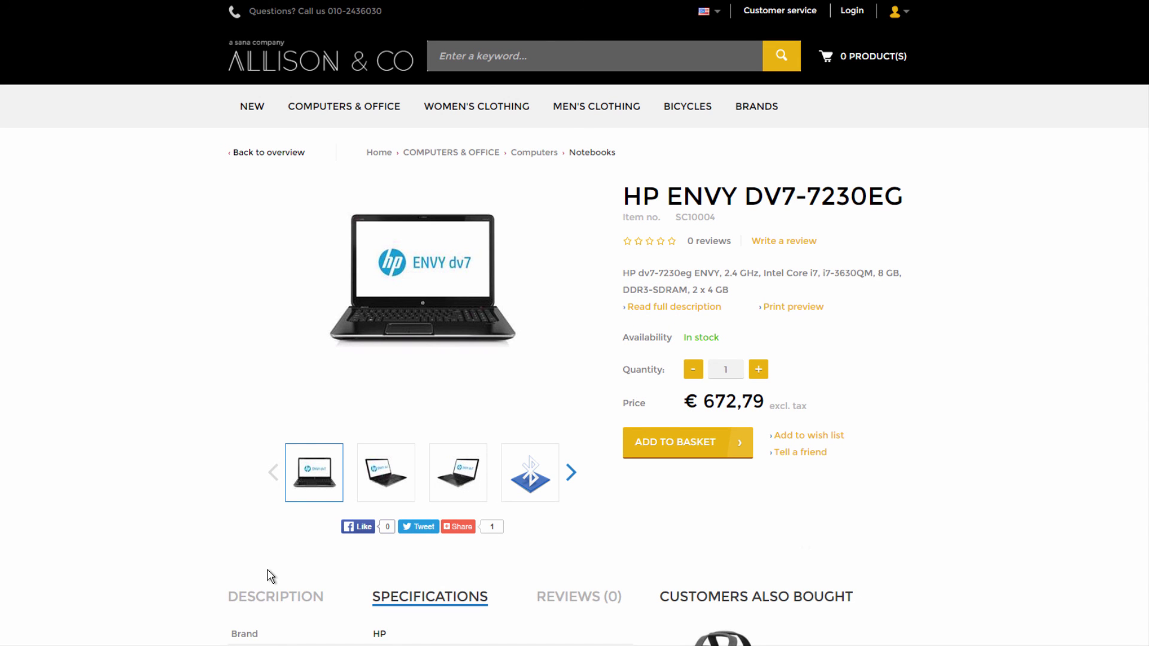